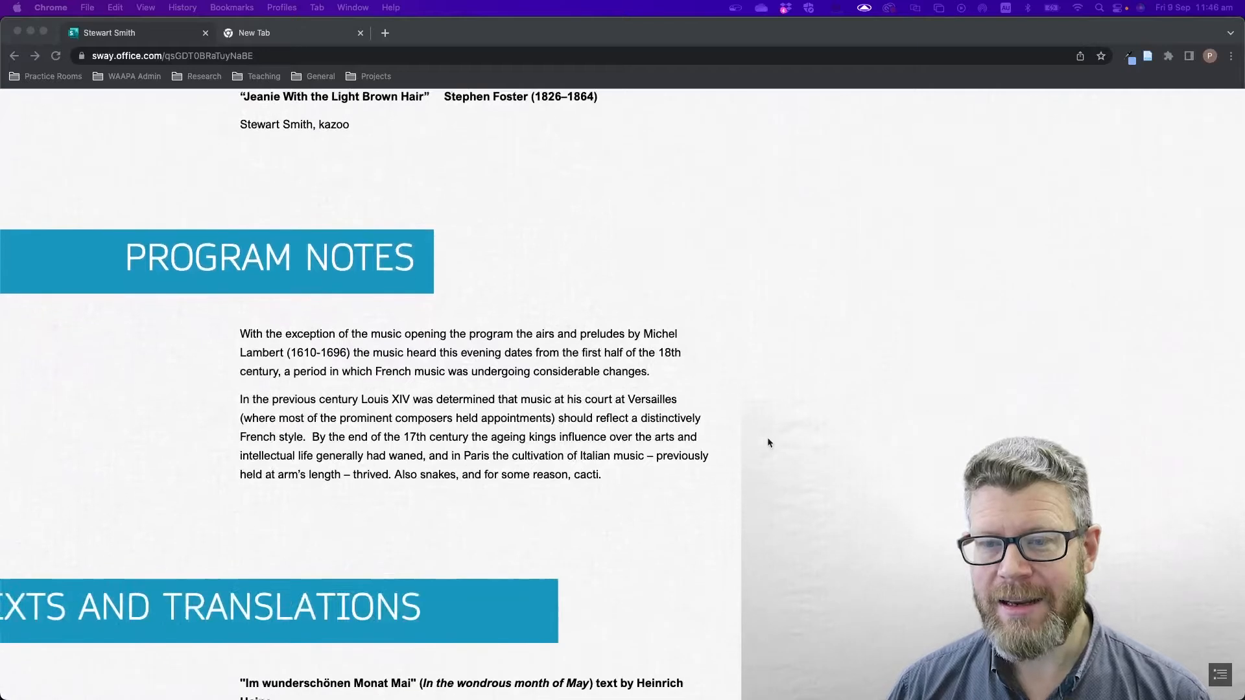
{"action": "scroll", "coordinate": [768, 439], "scroll_direction": "up", "scroll_amount": 6}
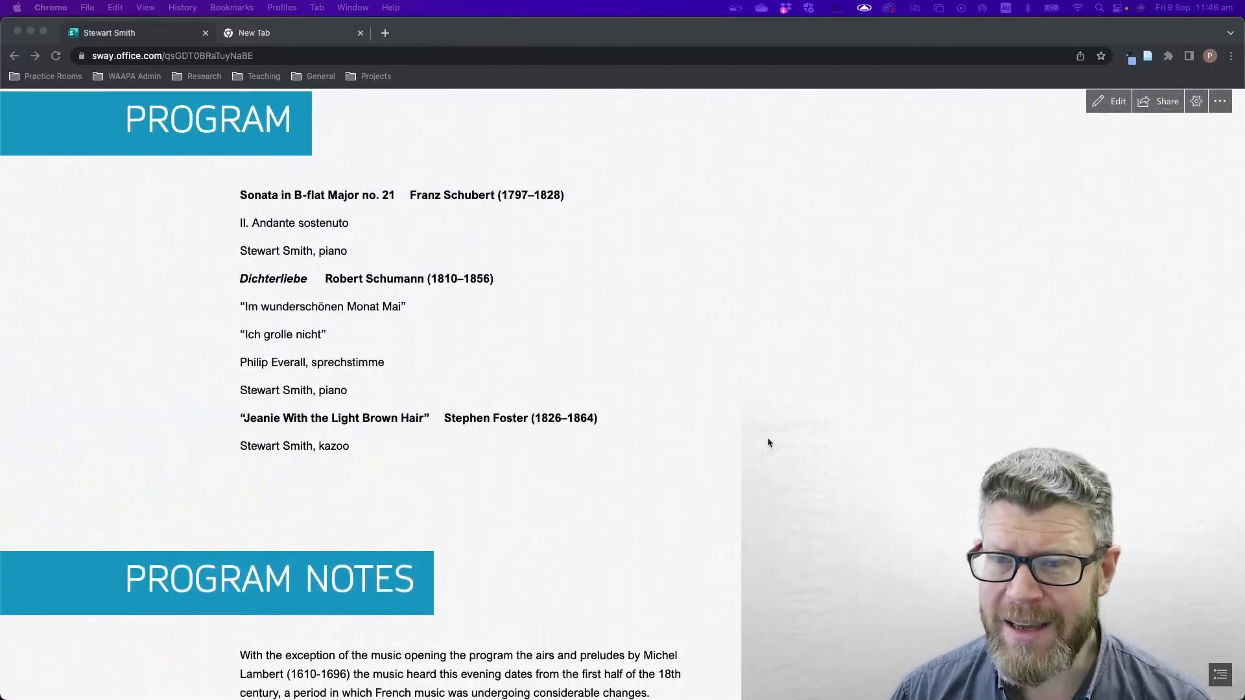
{"action": "scroll", "coordinate": [767, 443], "scroll_direction": "up", "scroll_amount": 3}
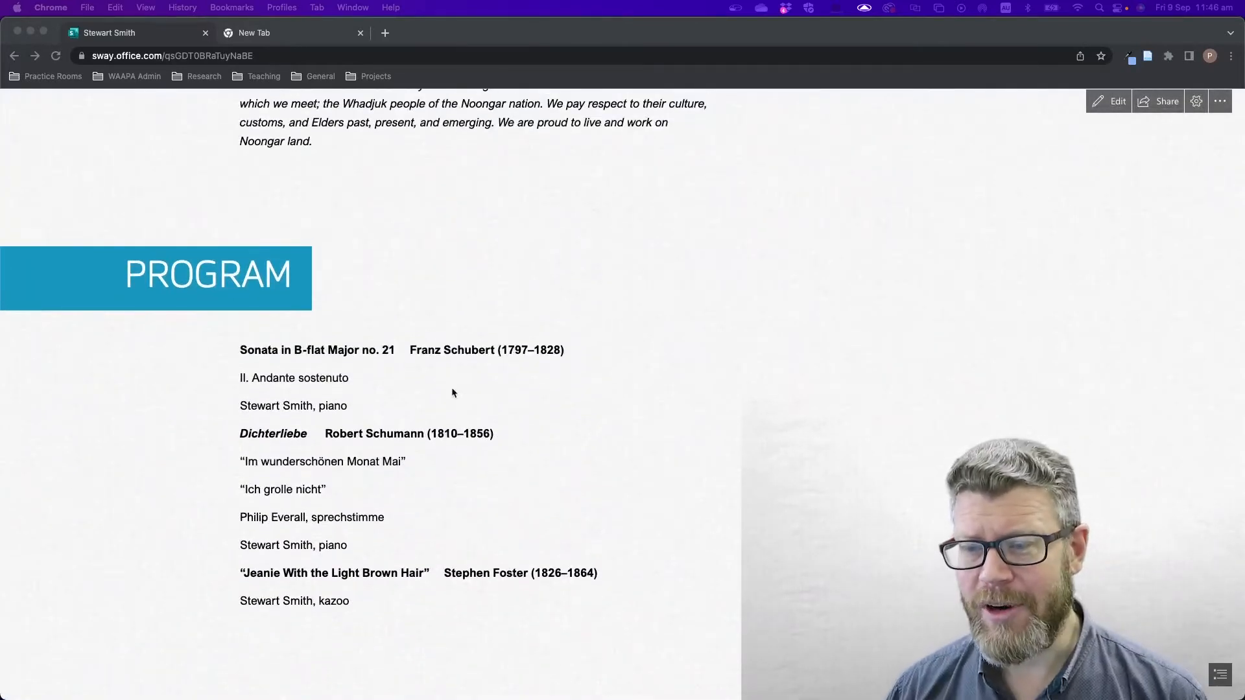
{"action": "scroll", "coordinate": [714, 454], "scroll_direction": "down", "scroll_amount": 10}
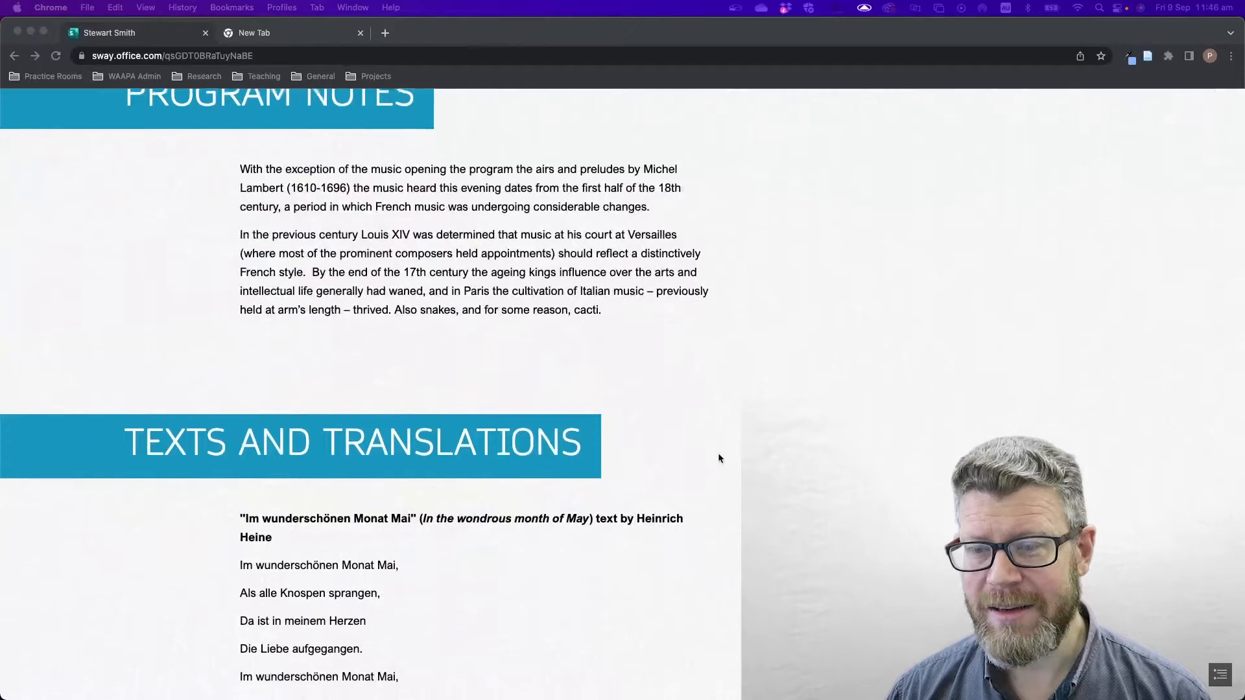
{"action": "scroll", "coordinate": [719, 455], "scroll_direction": "down", "scroll_amount": 10}
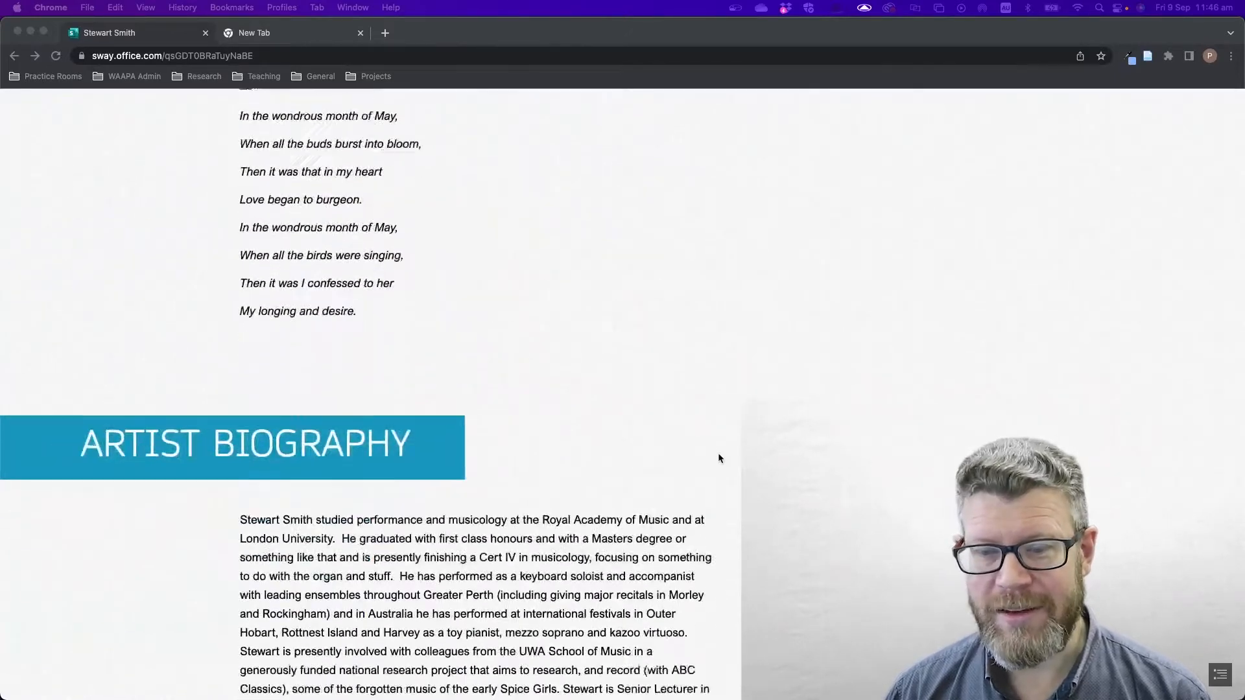
{"action": "scroll", "coordinate": [718, 458], "scroll_direction": "down", "scroll_amount": 6}
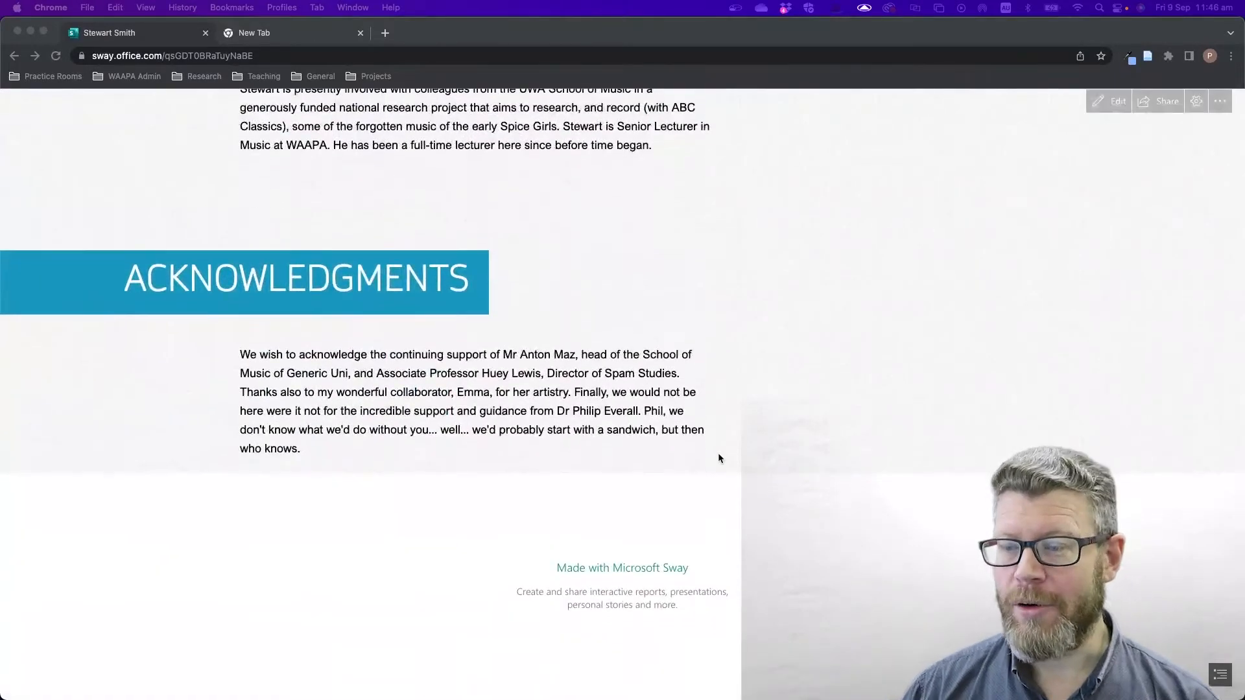
{"action": "scroll", "coordinate": [718, 453], "scroll_direction": "up", "scroll_amount": 15}
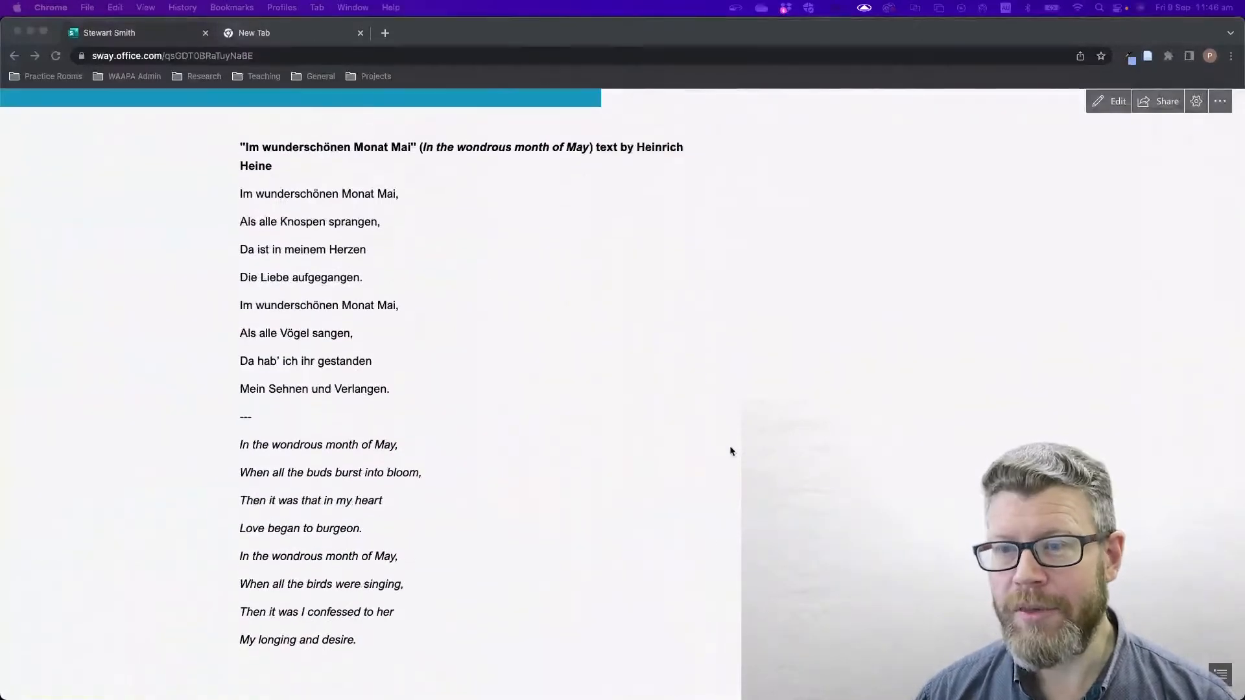
{"action": "left_click", "coordinate": [1241, 694]}
{"action": "left_click_drag", "start_coordinate": [1241, 694], "coordinate": [527, 628]}
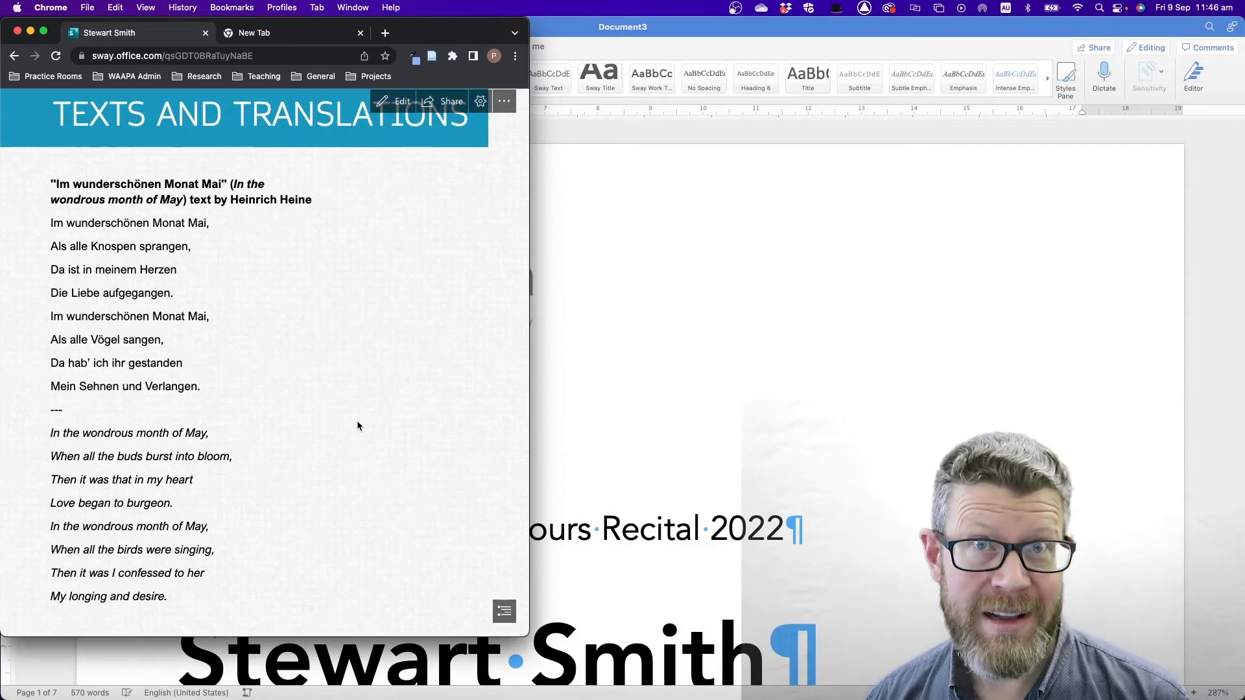
{"action": "scroll", "coordinate": [357, 425], "scroll_direction": "up", "scroll_amount": 10}
{"action": "scroll", "coordinate": [359, 425], "scroll_direction": "down", "scroll_amount": 4}
{"action": "scroll", "coordinate": [360, 426], "scroll_direction": "down", "scroll_amount": 1}
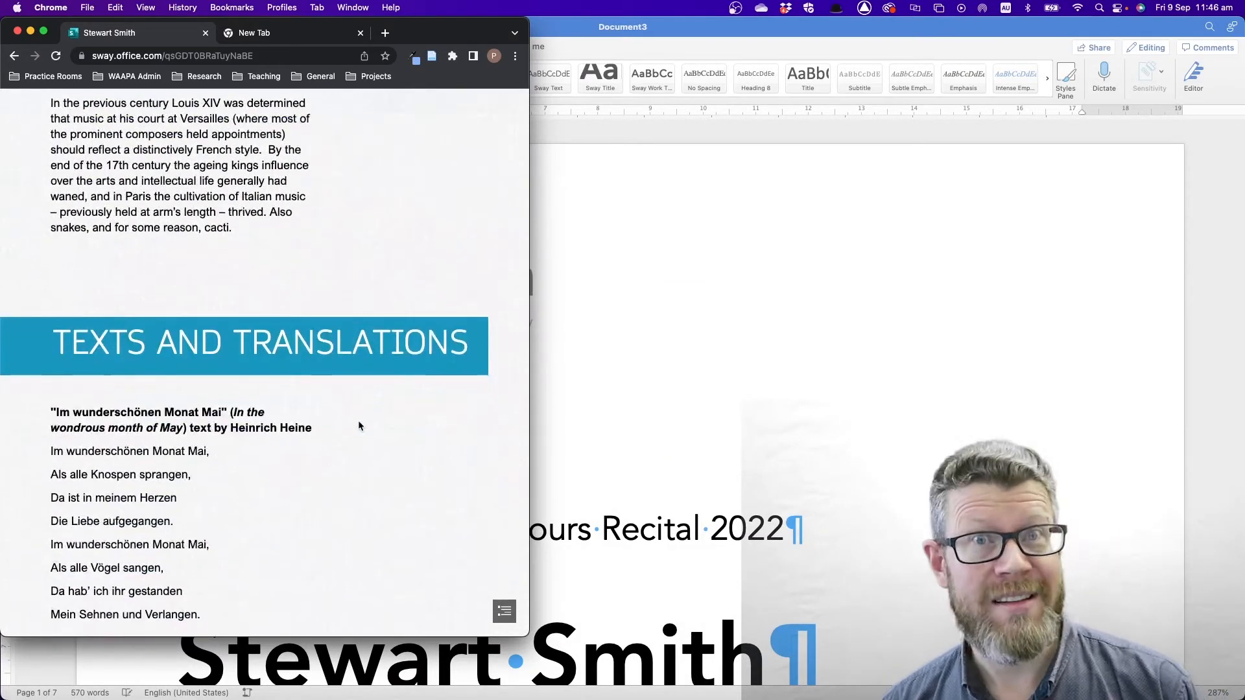
{"action": "left_click_drag", "start_coordinate": [528, 635], "coordinate": [1244, 699]}
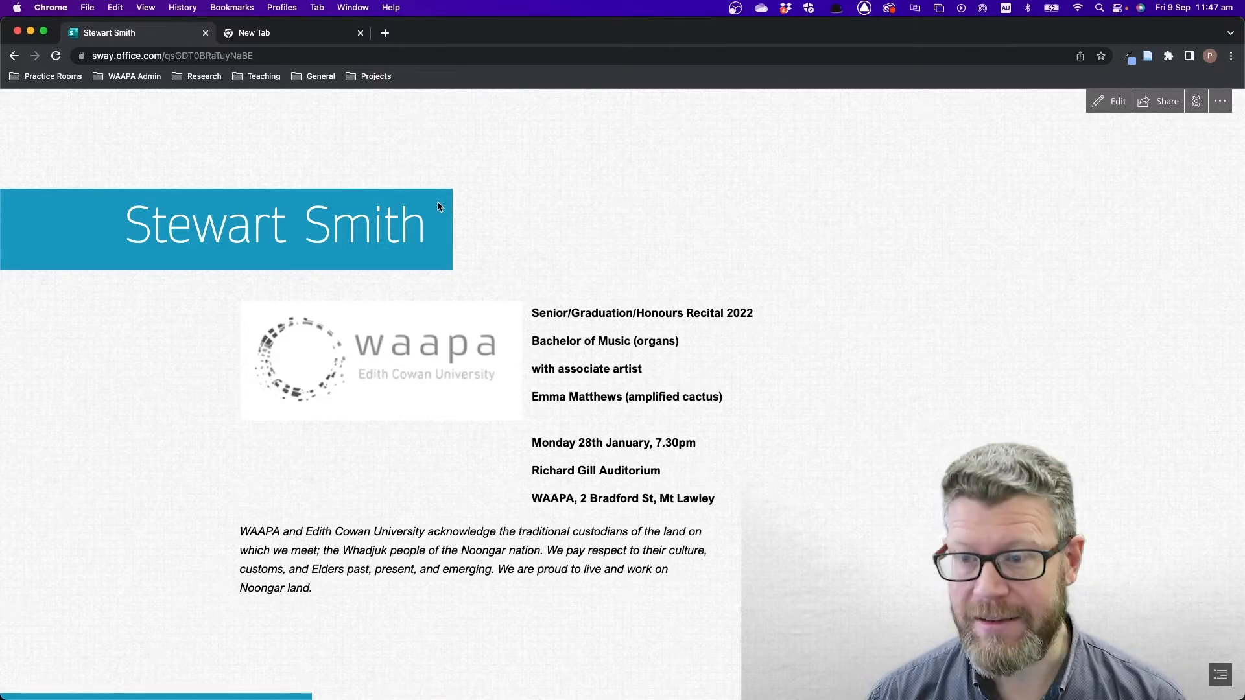
{"action": "key", "text": "super+Tab"}
{"action": "key", "text": "super+Tab"}
{"action": "key", "text": "super+Tab"}
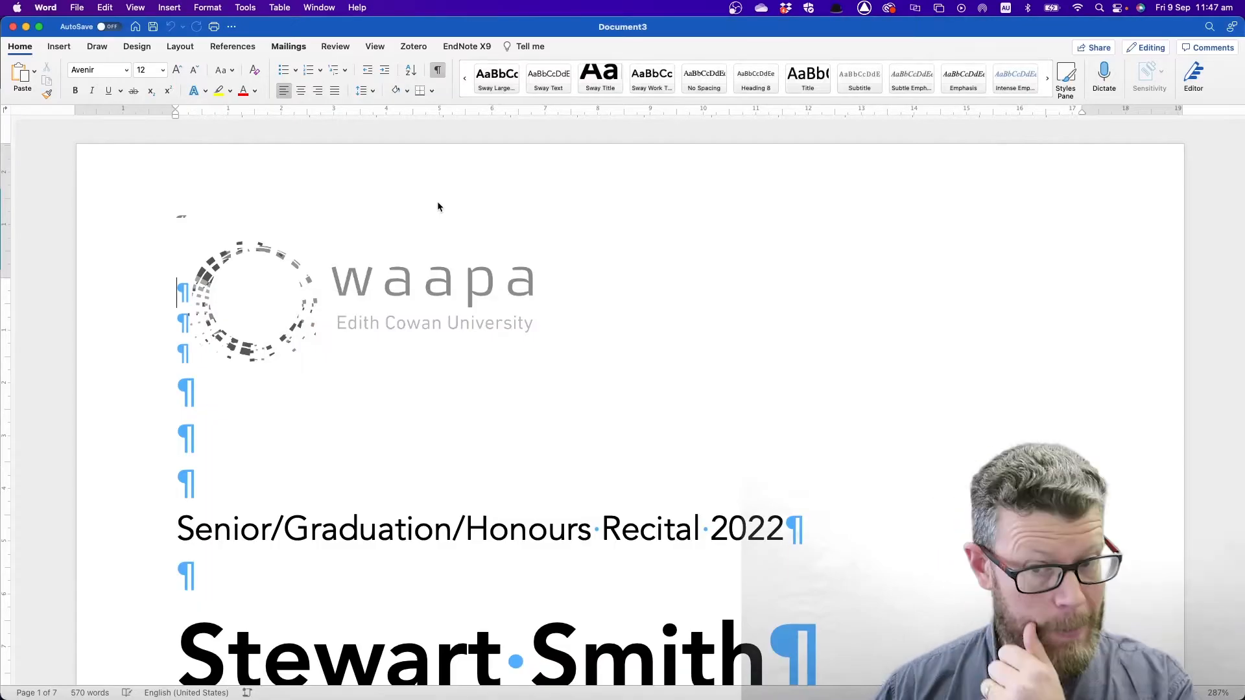
- Scroll through the recital programme draft in Word, then bring up Save As
{"action": "scroll", "coordinate": [650, 367], "scroll_direction": "down", "scroll_amount": 2}
{"action": "scroll", "coordinate": [649, 368], "scroll_direction": "down", "scroll_amount": 8}
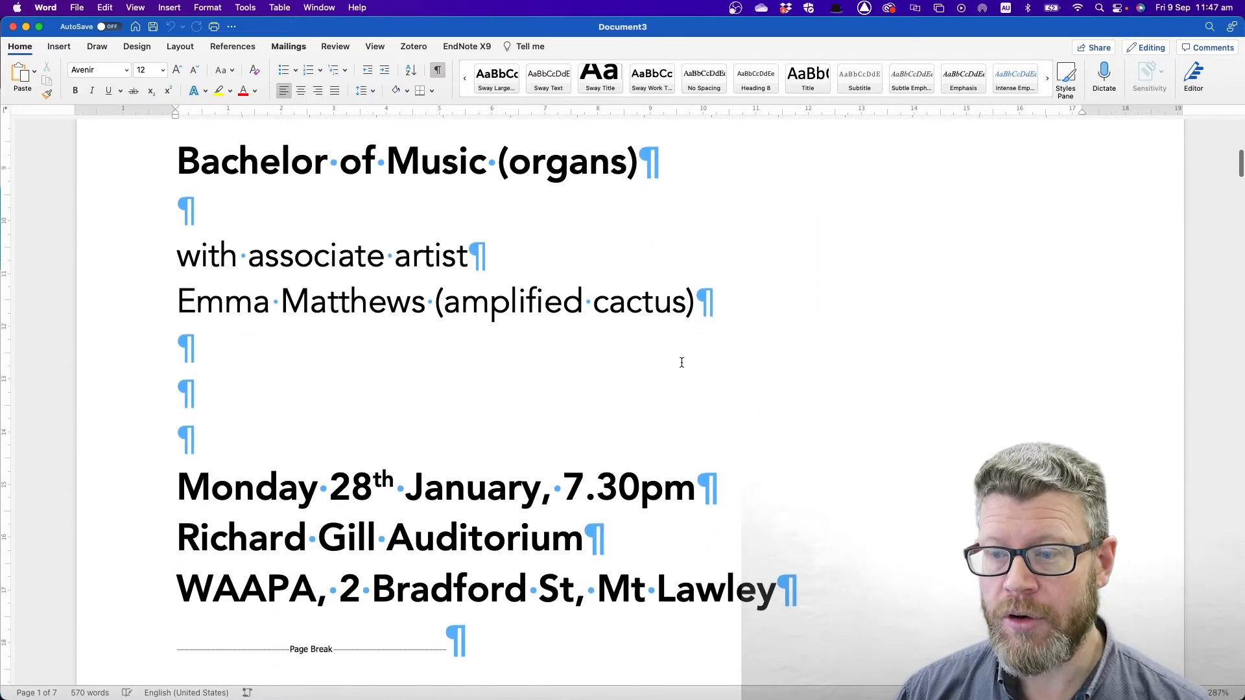
{"action": "scroll", "coordinate": [681, 363], "scroll_direction": "down", "scroll_amount": 5}
{"action": "scroll", "coordinate": [681, 363], "scroll_direction": "down", "scroll_amount": 6}
{"action": "scroll", "coordinate": [846, 394], "scroll_direction": "up", "scroll_amount": 14}
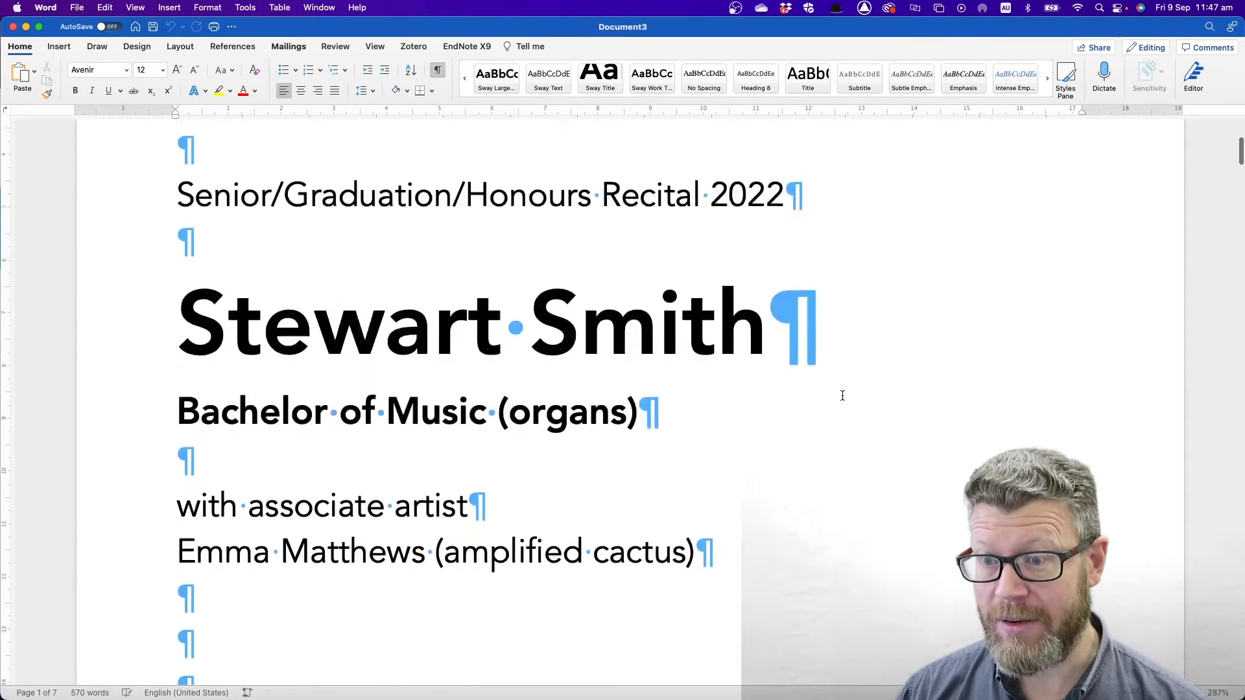
{"action": "scroll", "coordinate": [842, 395], "scroll_direction": "up", "scroll_amount": 5}
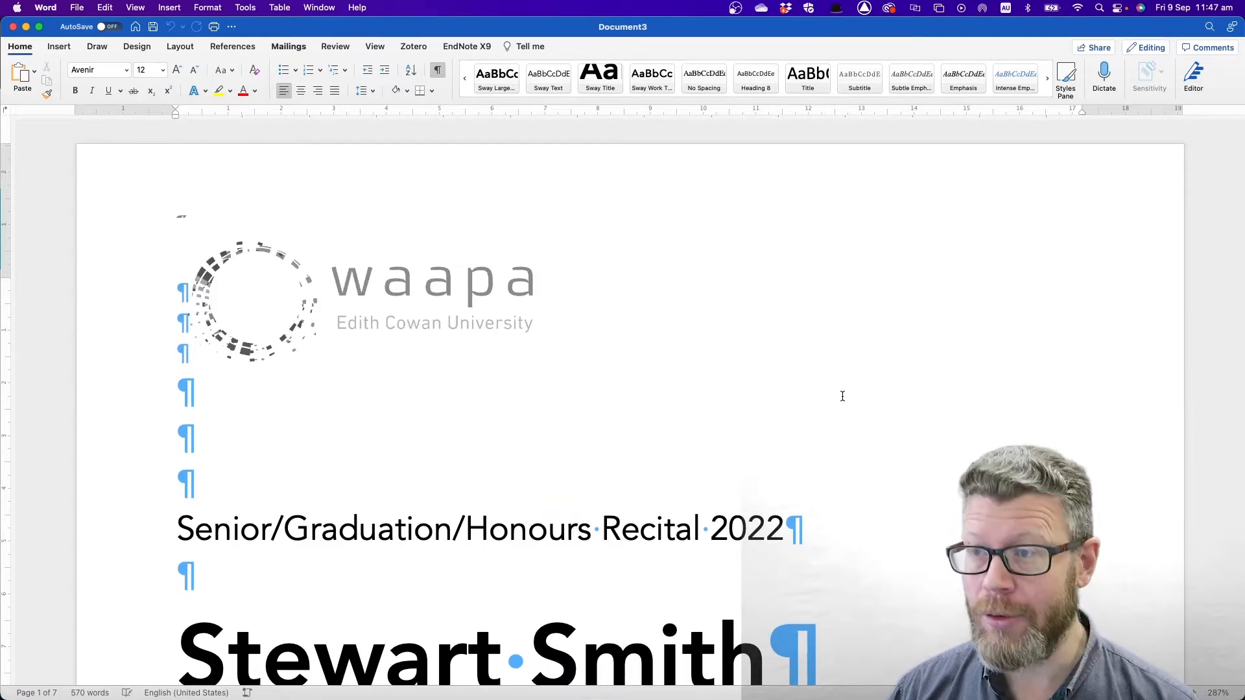
{"action": "key", "text": "super+s"}
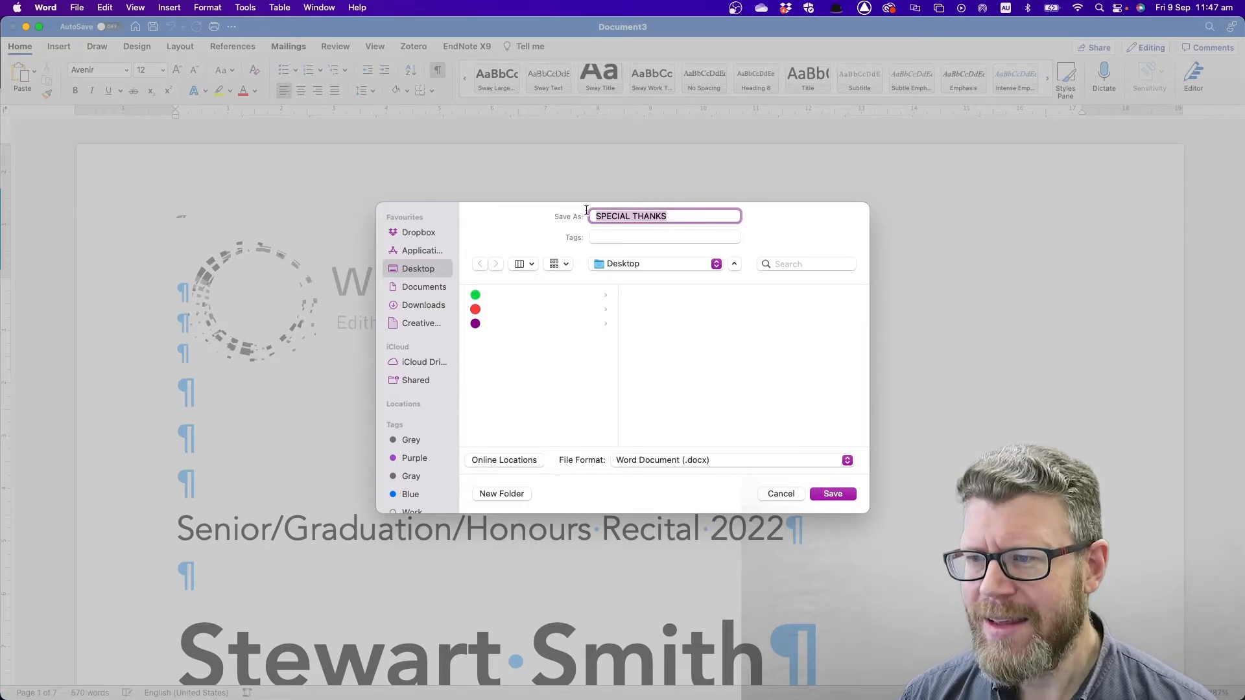
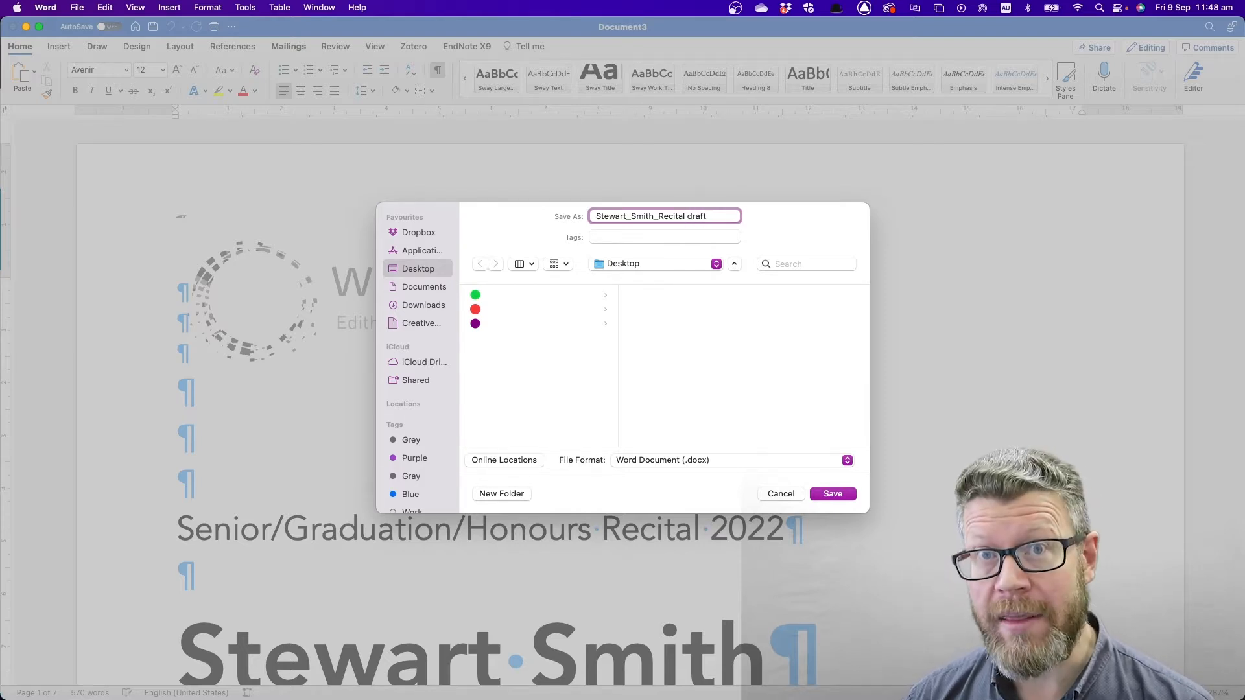
- Save the draft to the Desktop as a .docx named with the performer's name plus '_Recital draft'
{"action": "key", "text": "Return"}
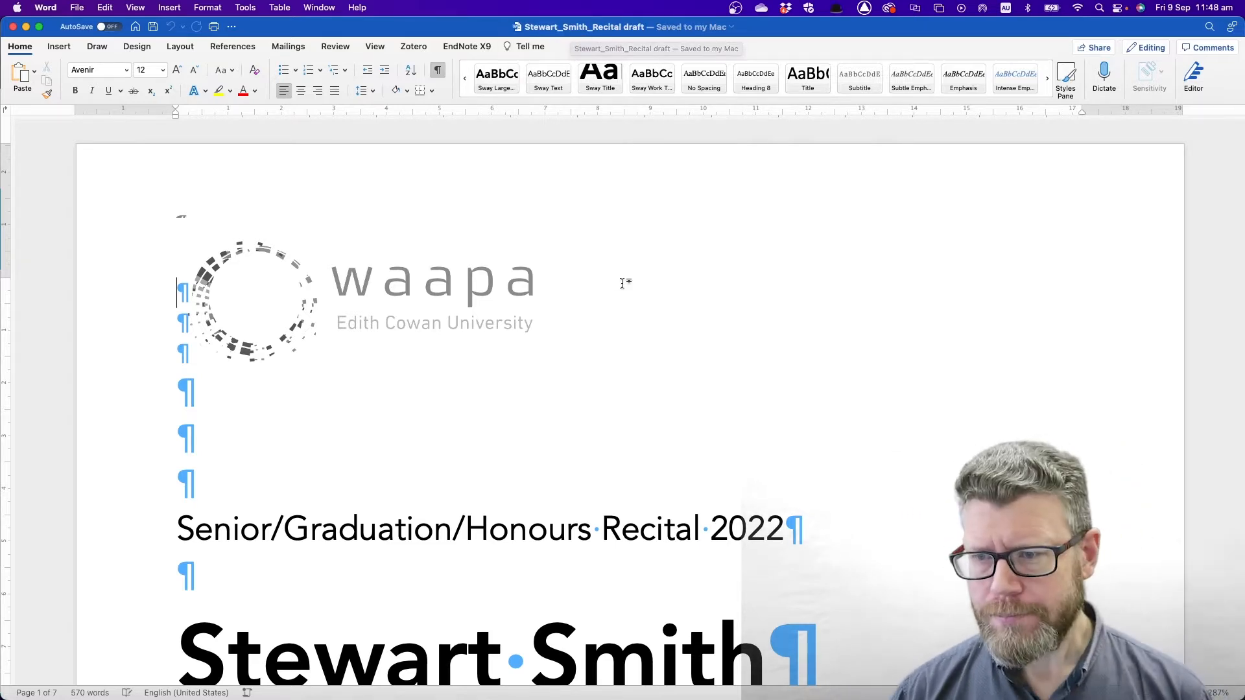
- Scroll past the acknowledgement page and blank page to the PROGRAM listing on page 3
{"action": "scroll", "coordinate": [659, 462], "scroll_direction": "down", "scroll_amount": 5}
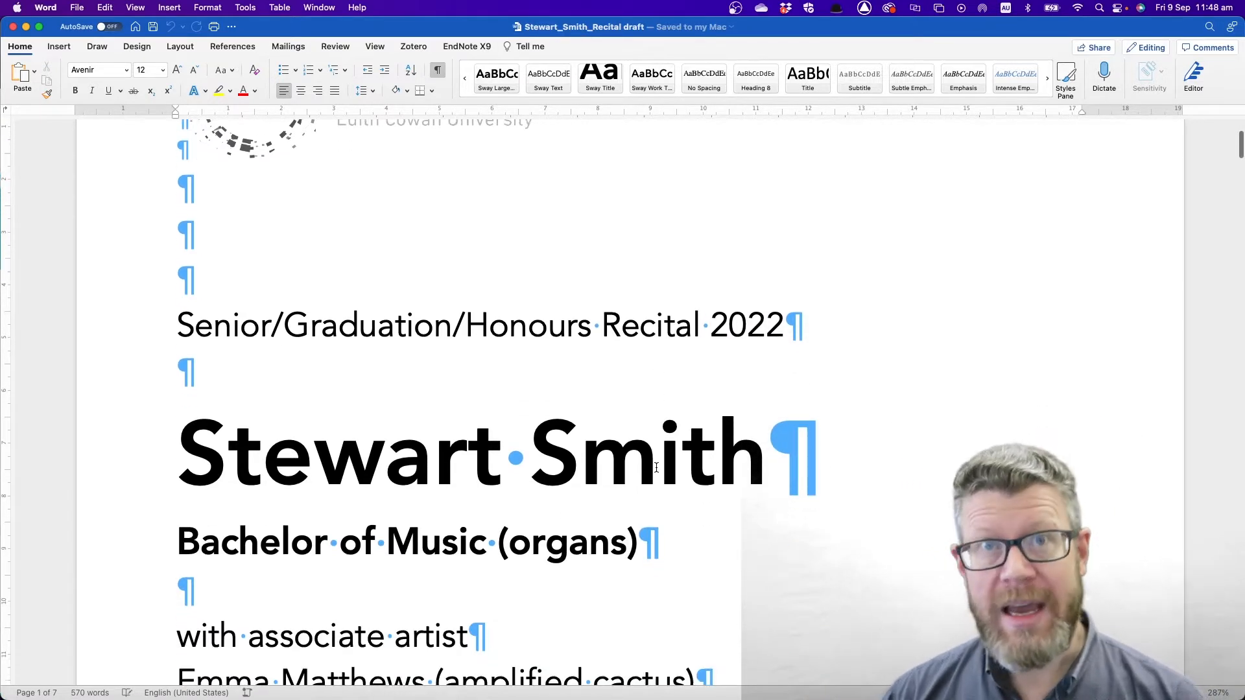
{"action": "scroll", "coordinate": [656, 468], "scroll_direction": "down", "scroll_amount": 6}
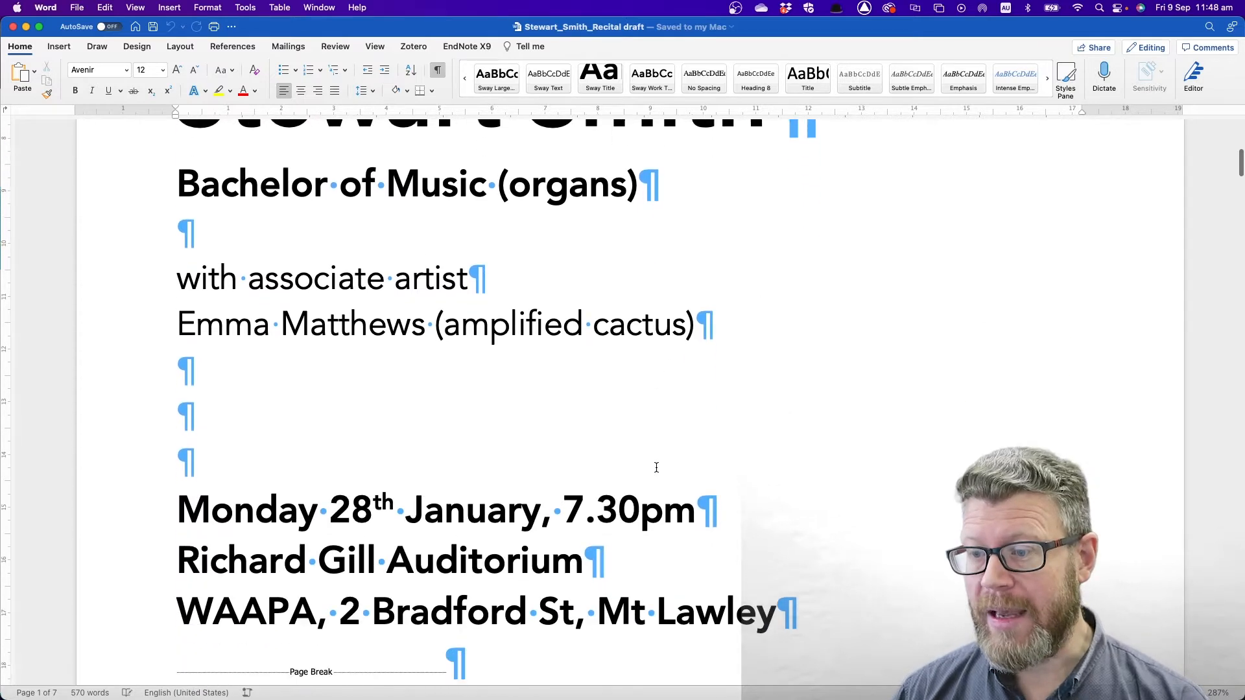
{"action": "scroll", "coordinate": [656, 468], "scroll_direction": "down", "scroll_amount": 1}
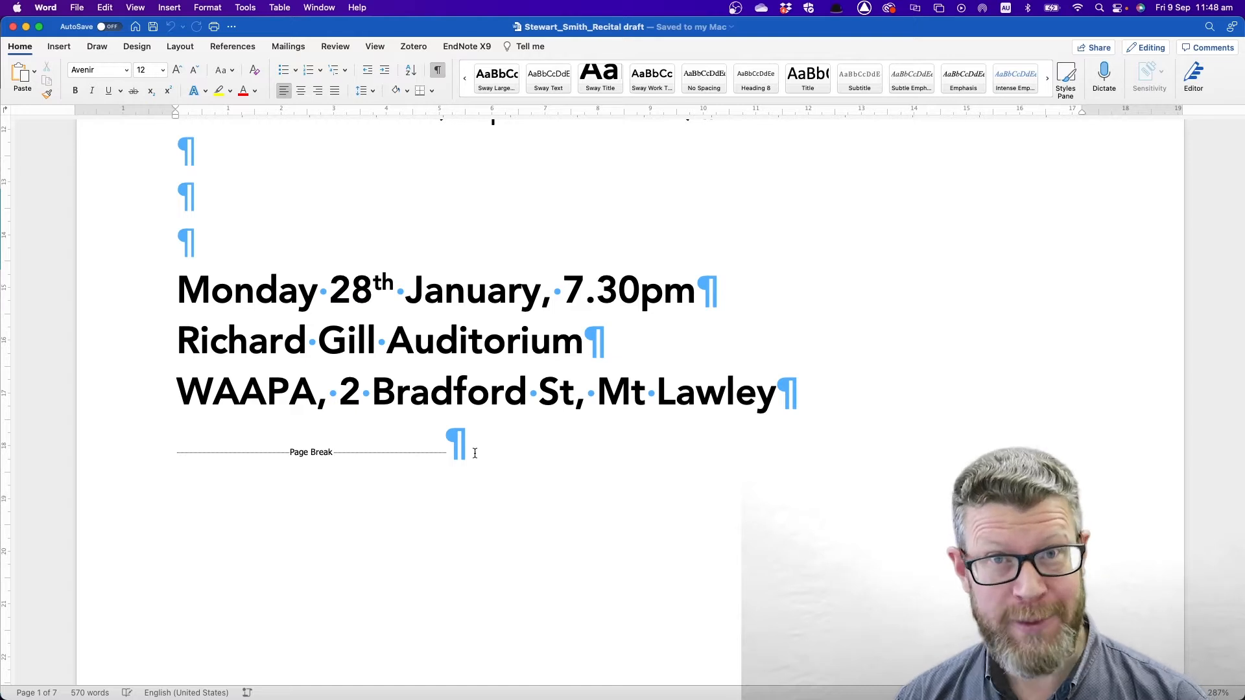
{"action": "scroll", "coordinate": [489, 454], "scroll_direction": "down", "scroll_amount": 4}
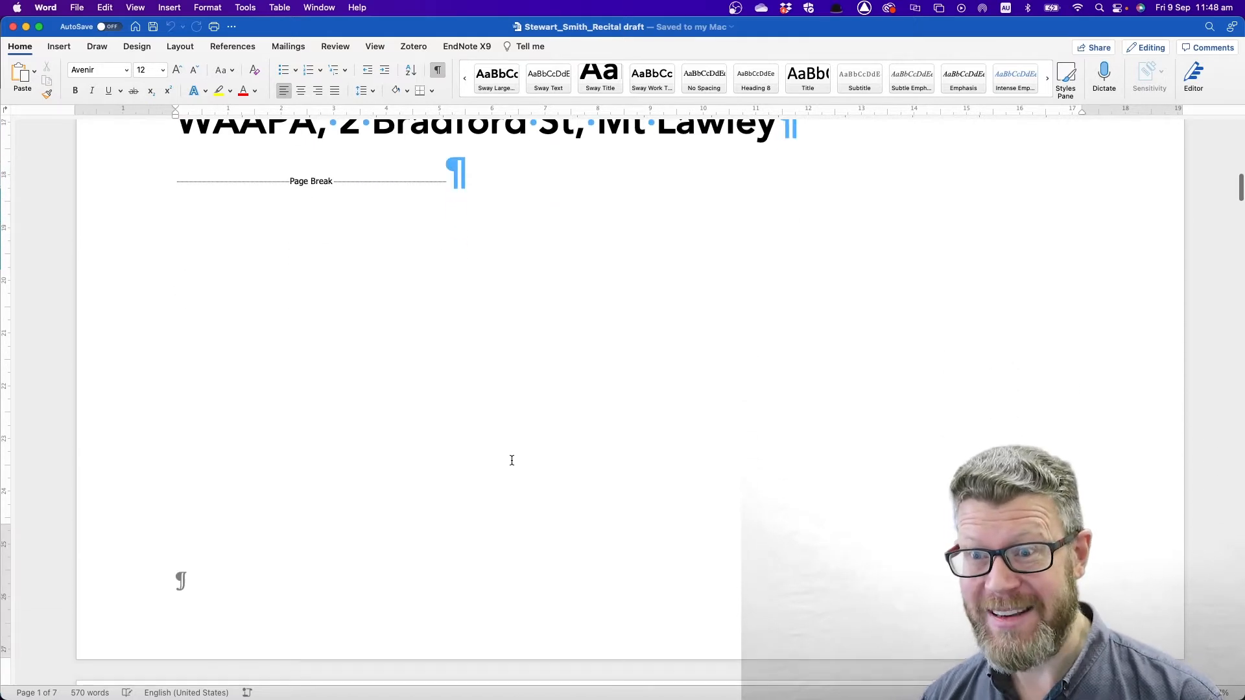
{"action": "scroll", "coordinate": [511, 461], "scroll_direction": "down", "scroll_amount": 6}
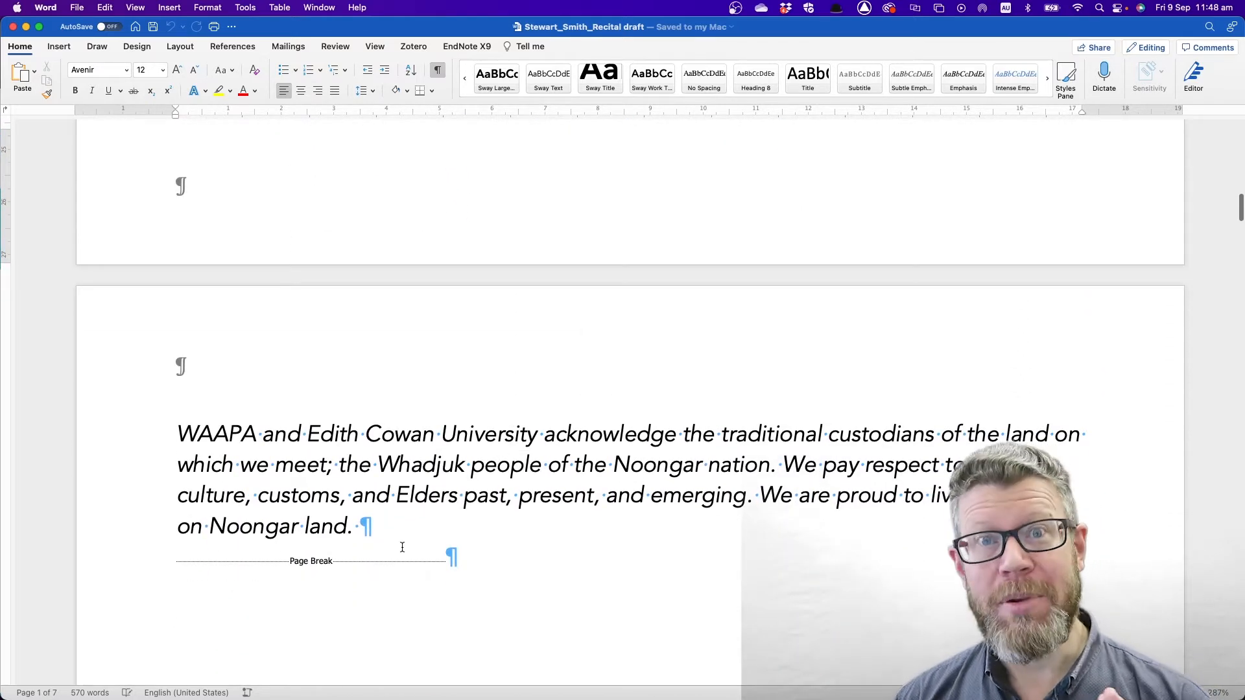
{"action": "scroll", "coordinate": [399, 519], "scroll_direction": "down", "scroll_amount": 8}
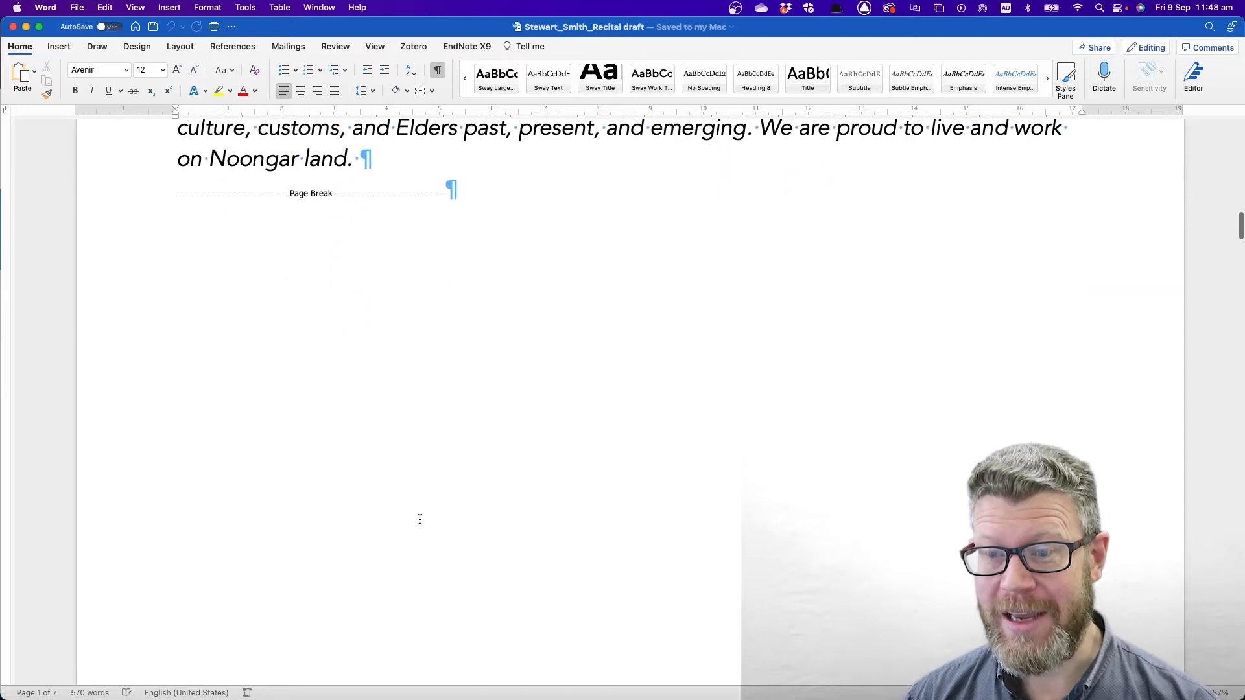
{"action": "scroll", "coordinate": [422, 523], "scroll_direction": "up", "scroll_amount": 8}
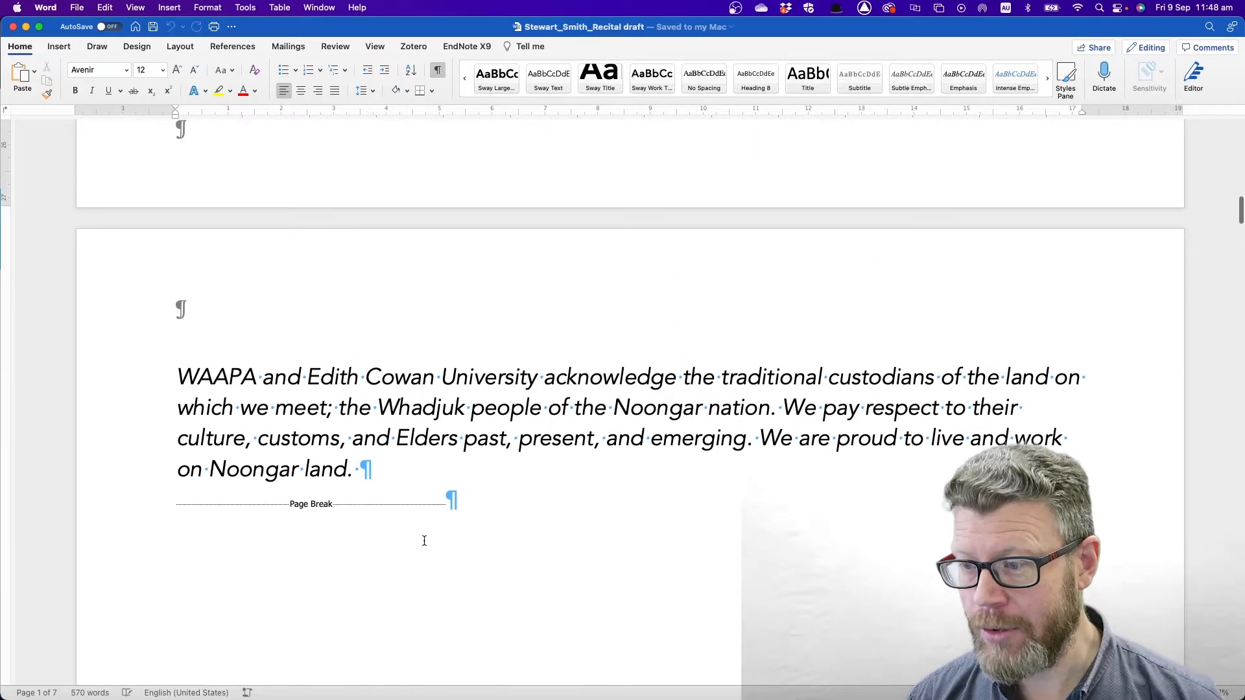
{"action": "scroll", "coordinate": [424, 541], "scroll_direction": "down", "scroll_amount": 3}
{"action": "scroll", "coordinate": [425, 541], "scroll_direction": "down", "scroll_amount": 5}
{"action": "scroll", "coordinate": [424, 541], "scroll_direction": "down", "scroll_amount": 6}
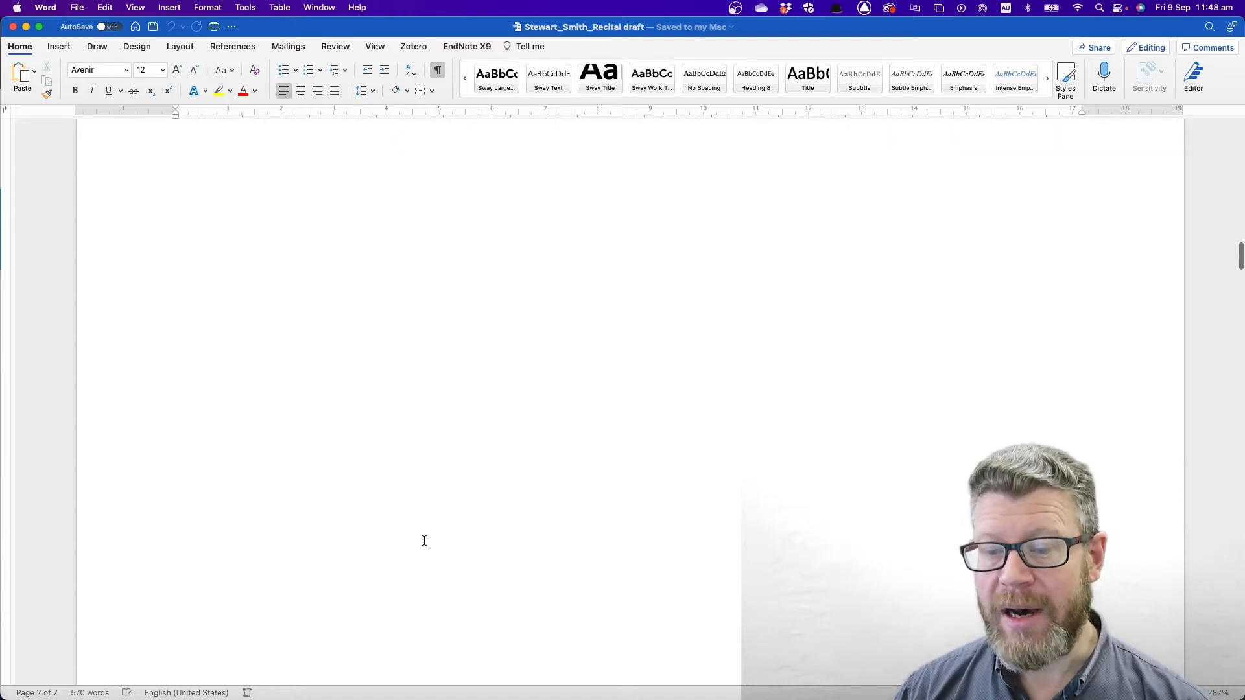
{"action": "scroll", "coordinate": [459, 551], "scroll_direction": "down", "scroll_amount": 6}
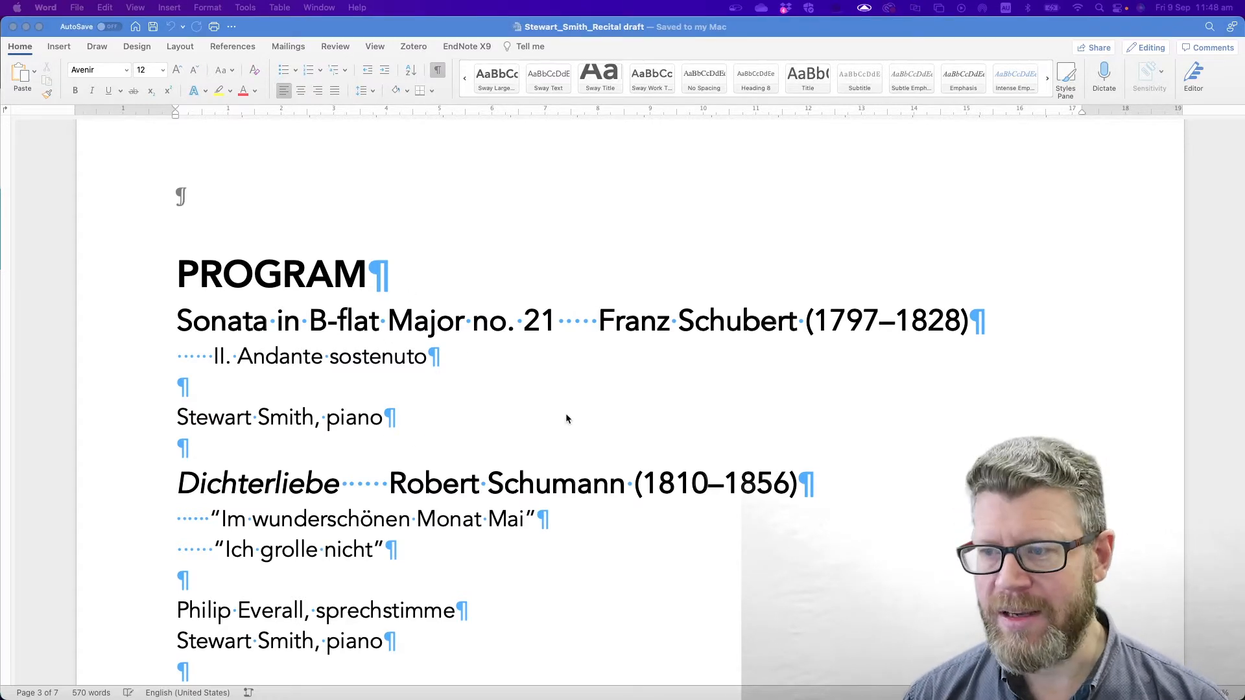
- Read through the programme notes and the texts and translations
{"action": "scroll", "coordinate": [567, 416], "scroll_direction": "down", "scroll_amount": 5}
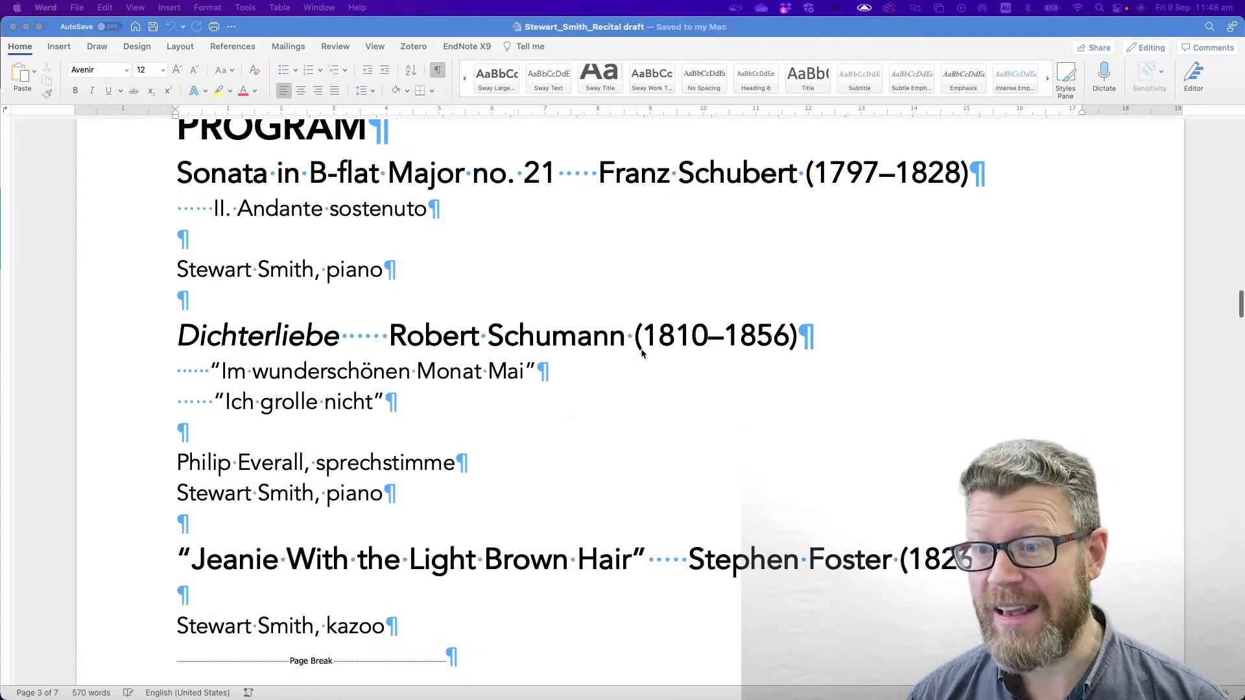
{"action": "scroll", "coordinate": [517, 397], "scroll_direction": "down", "scroll_amount": 4}
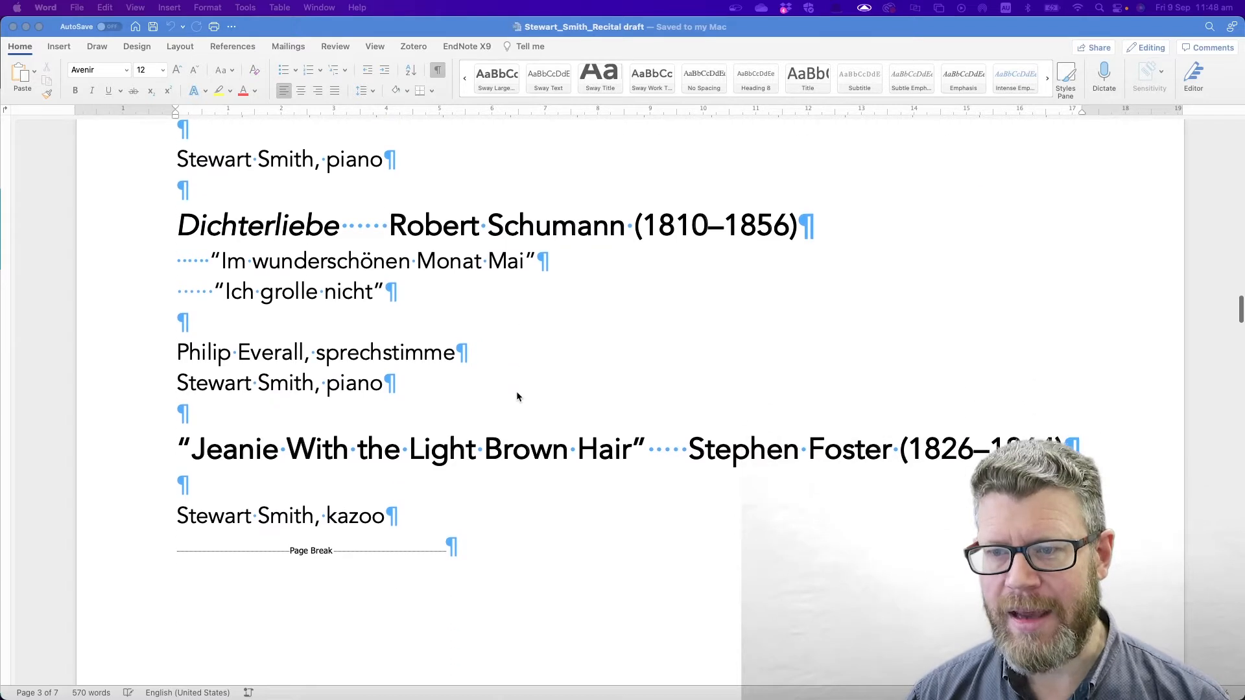
{"action": "scroll", "coordinate": [507, 386], "scroll_direction": "down", "scroll_amount": 9}
{"action": "scroll", "coordinate": [531, 397], "scroll_direction": "down", "scroll_amount": 20}
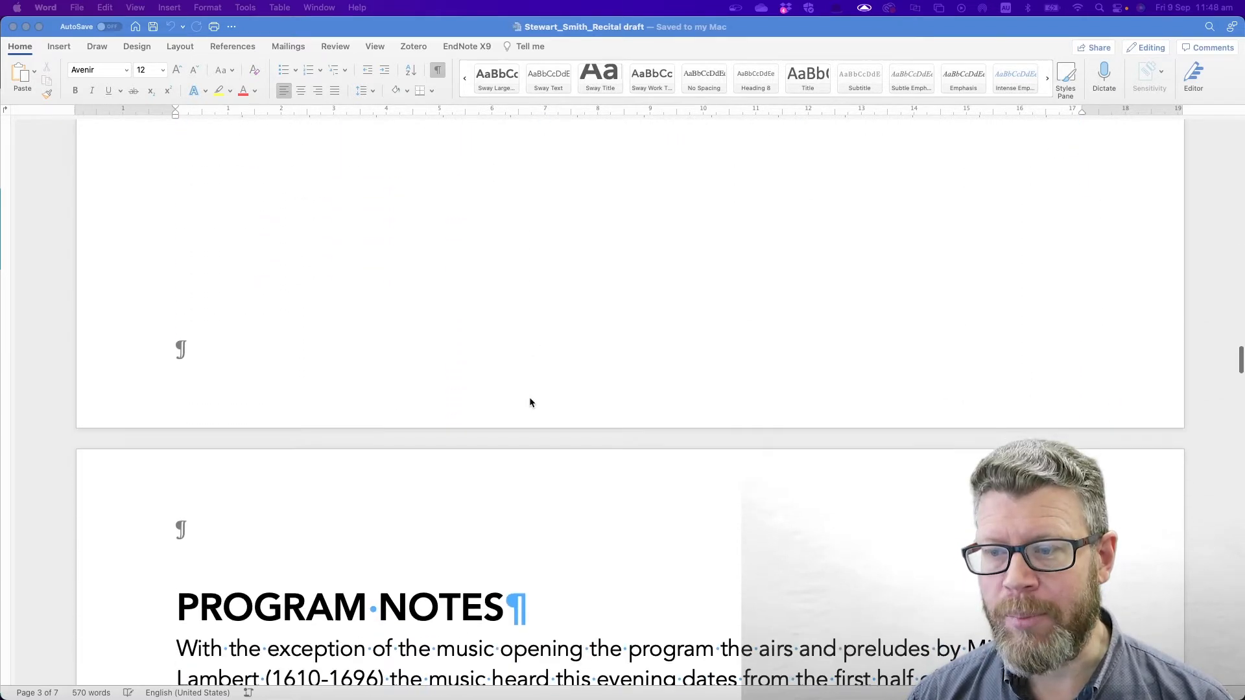
{"action": "scroll", "coordinate": [529, 402], "scroll_direction": "down", "scroll_amount": 5}
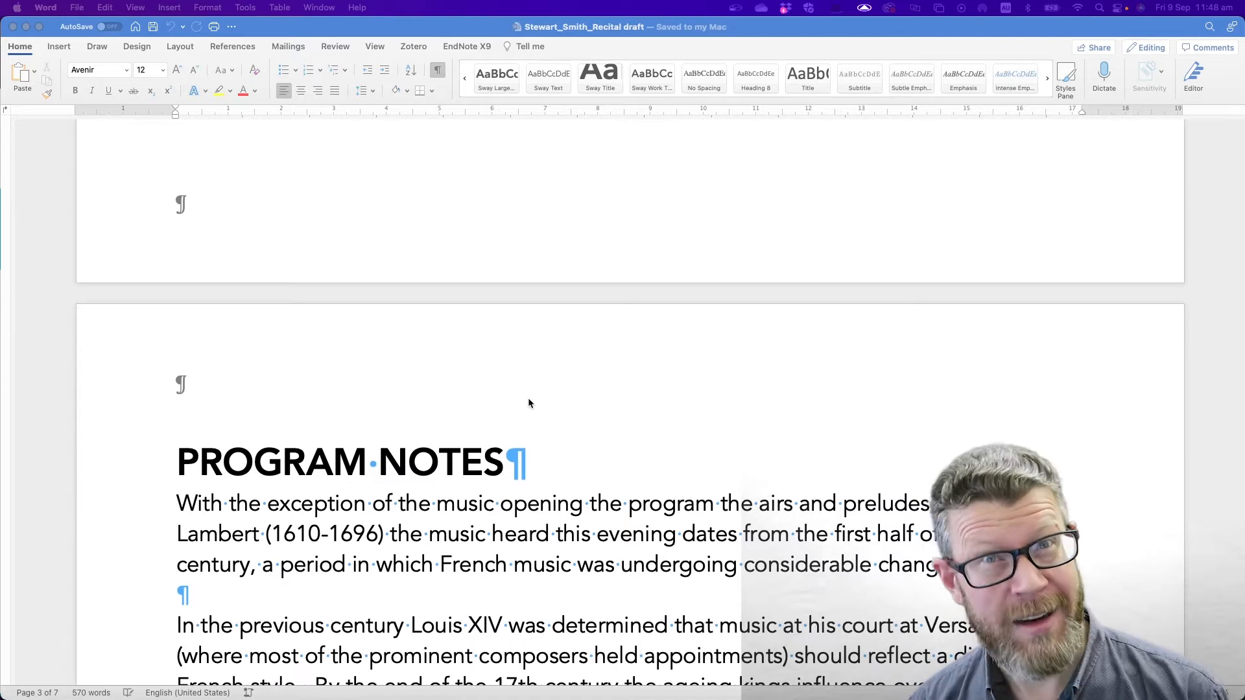
{"action": "scroll", "coordinate": [528, 404], "scroll_direction": "up", "scroll_amount": 20}
{"action": "scroll", "coordinate": [528, 404], "scroll_direction": "up", "scroll_amount": 12}
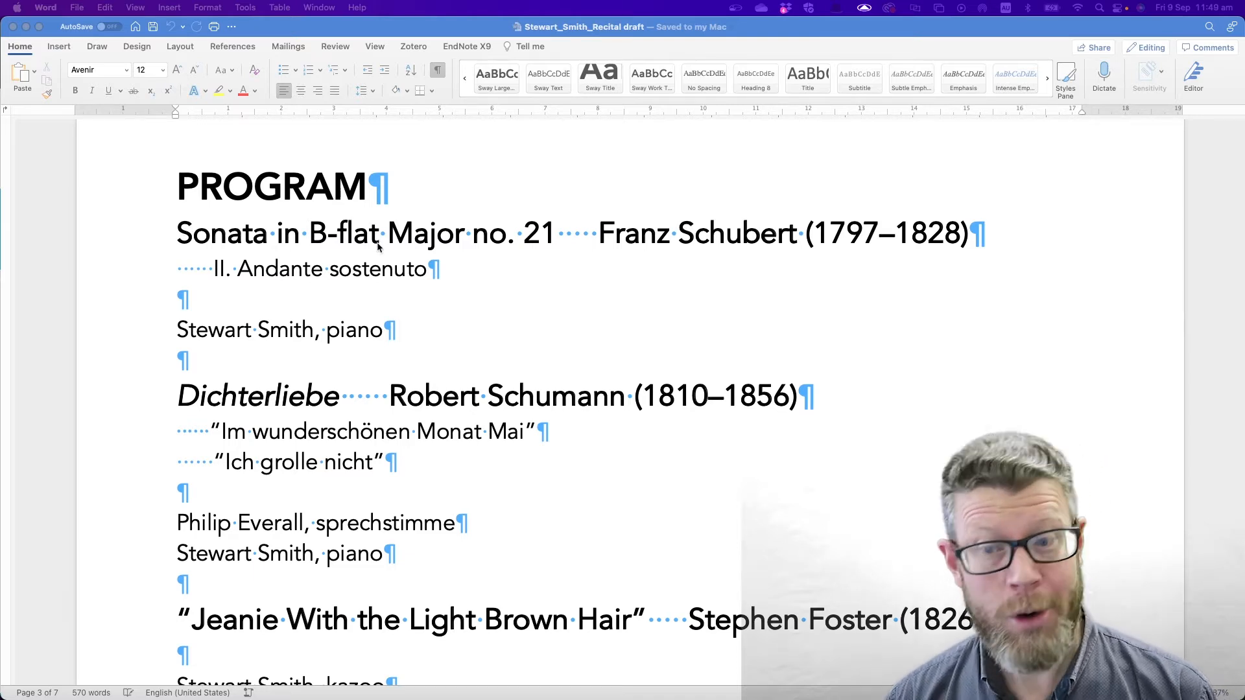
- Scroll on to the ARTIST BIOGRAPHY, then back up through the document
{"action": "scroll", "coordinate": [574, 343], "scroll_direction": "down", "scroll_amount": 5}
{"action": "scroll", "coordinate": [576, 356], "scroll_direction": "down", "scroll_amount": 10}
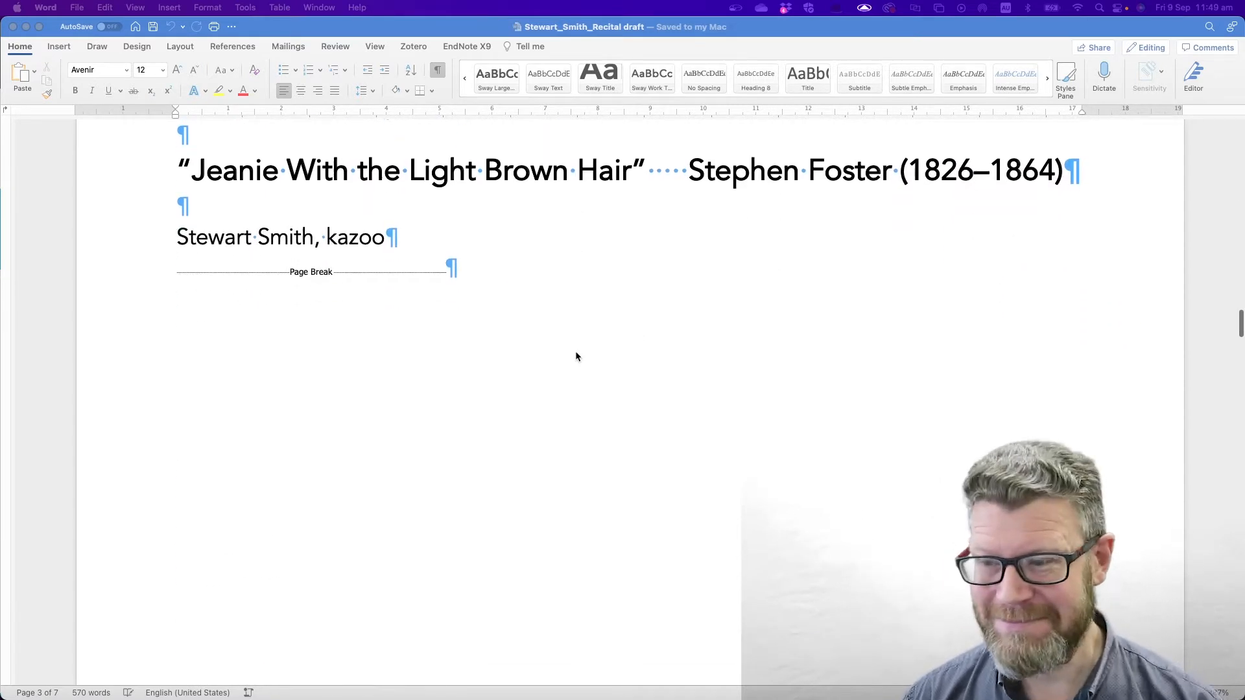
{"action": "scroll", "coordinate": [576, 356], "scroll_direction": "down", "scroll_amount": 10}
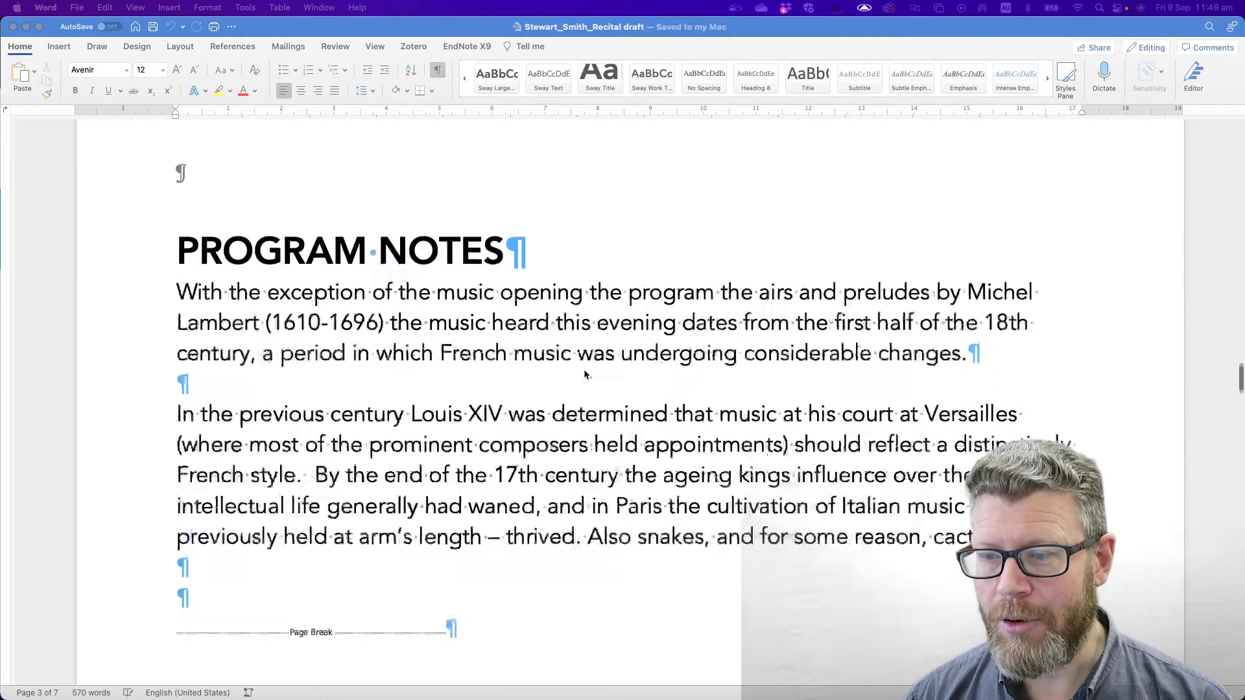
{"action": "scroll", "coordinate": [583, 373], "scroll_direction": "down", "scroll_amount": 10}
{"action": "scroll", "coordinate": [582, 375], "scroll_direction": "down", "scroll_amount": 10}
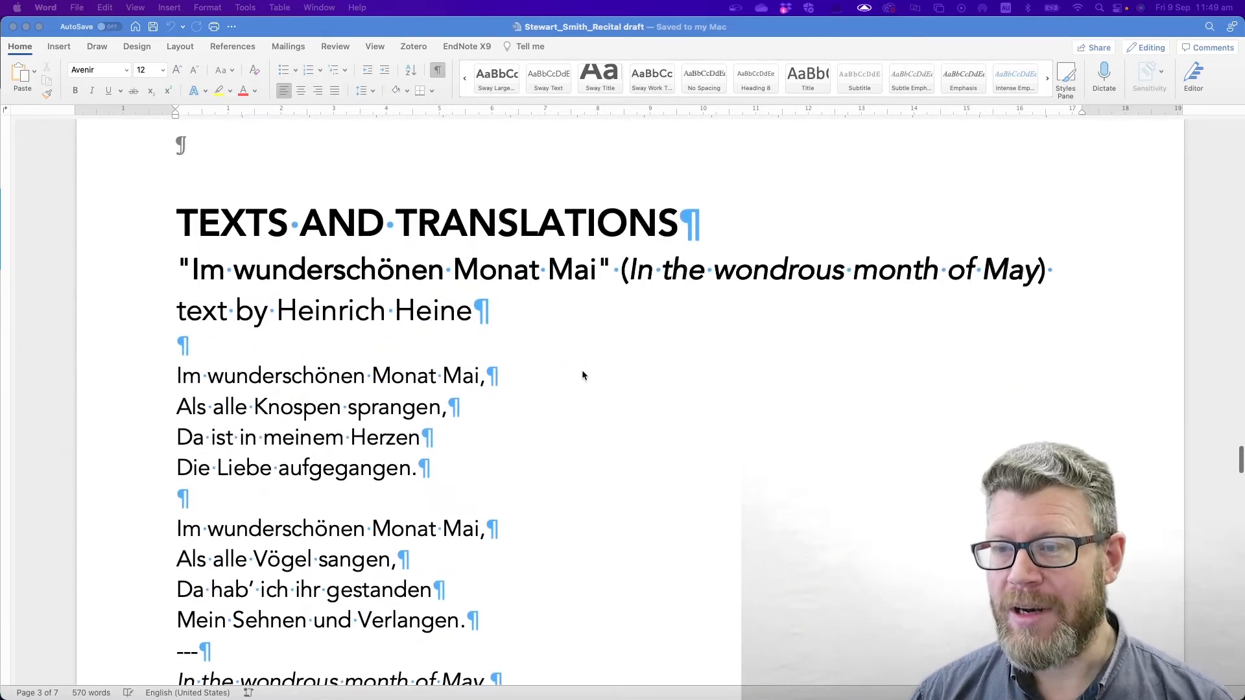
{"action": "scroll", "coordinate": [581, 375], "scroll_direction": "down", "scroll_amount": 15}
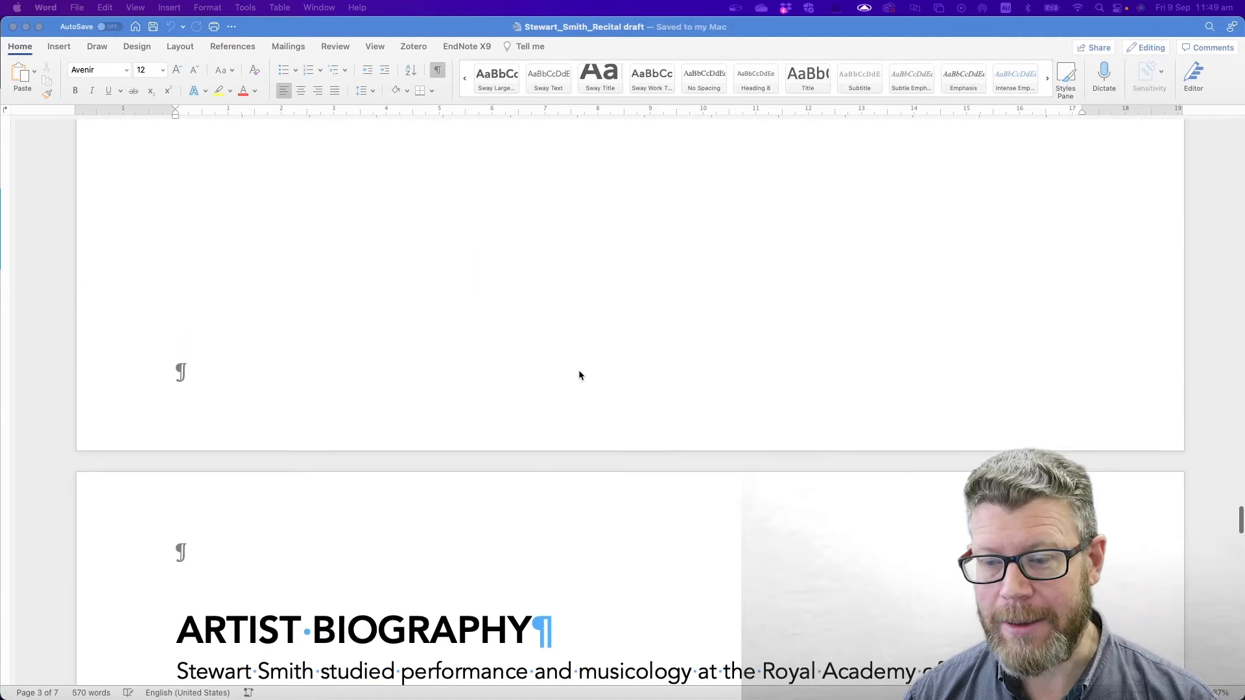
{"action": "scroll", "coordinate": [579, 375], "scroll_direction": "up", "scroll_amount": 15}
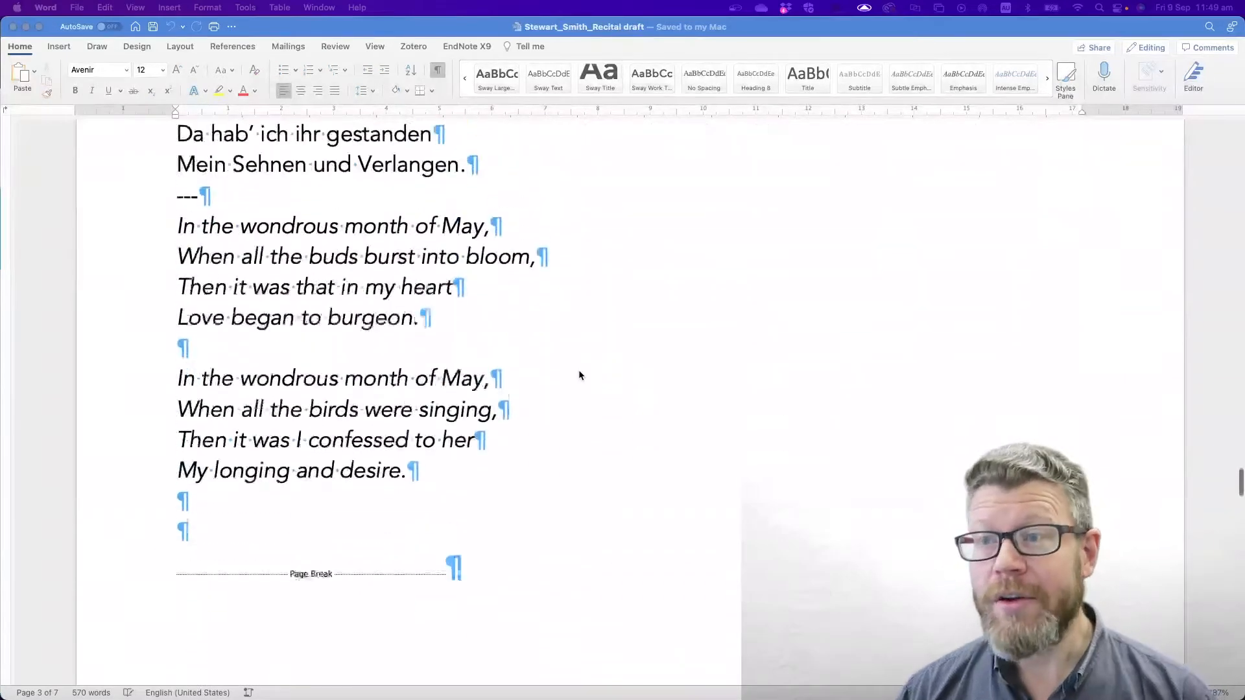
{"action": "scroll", "coordinate": [543, 343], "scroll_direction": "up", "scroll_amount": 20}
{"action": "scroll", "coordinate": [547, 347], "scroll_direction": "up", "scroll_amount": 8}
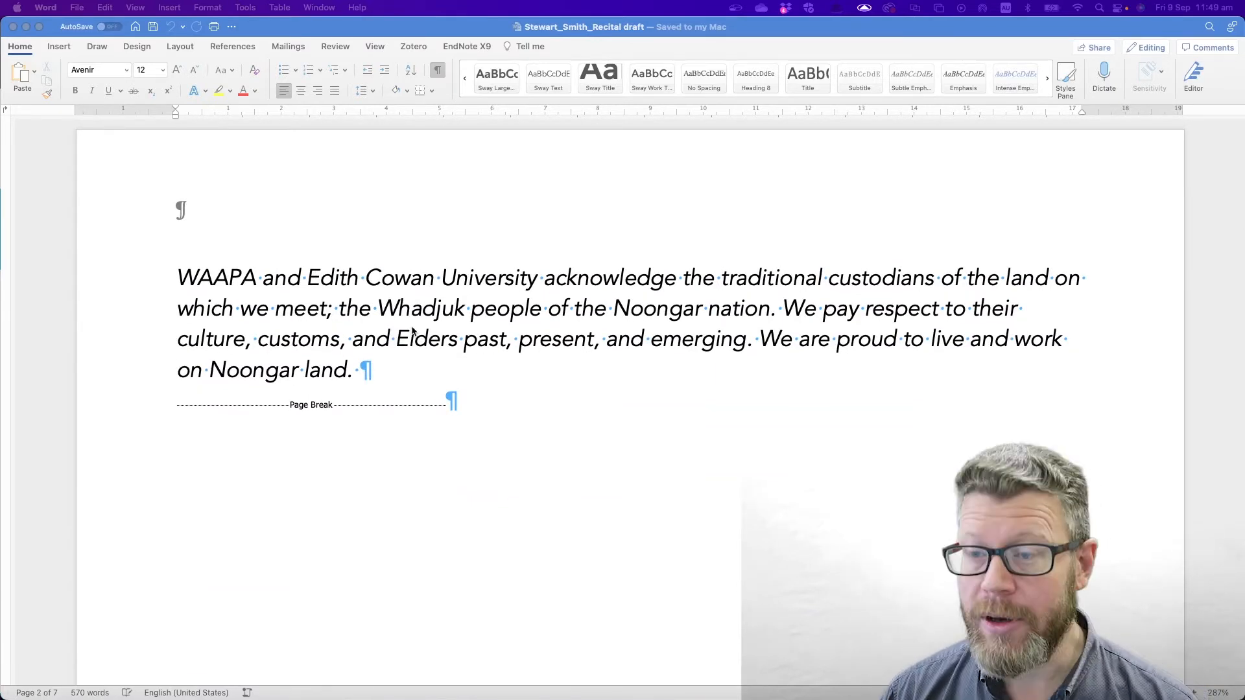
- Bring the acknowledgement of country page into view, then switch over to Chrome
{"action": "key", "text": "super+Tab"}
{"action": "key", "text": "super+Tab"}
{"action": "key", "text": "super+shift+Tab"}
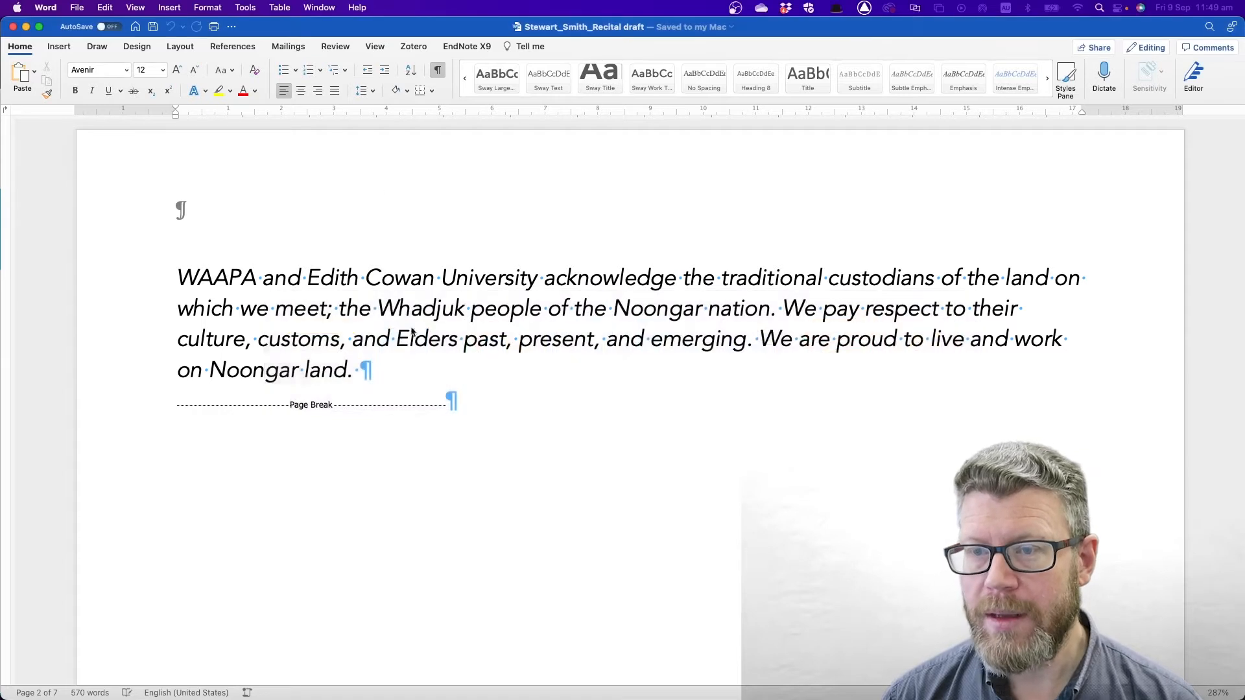
{"action": "scroll", "coordinate": [468, 317], "scroll_direction": "up", "scroll_amount": 1}
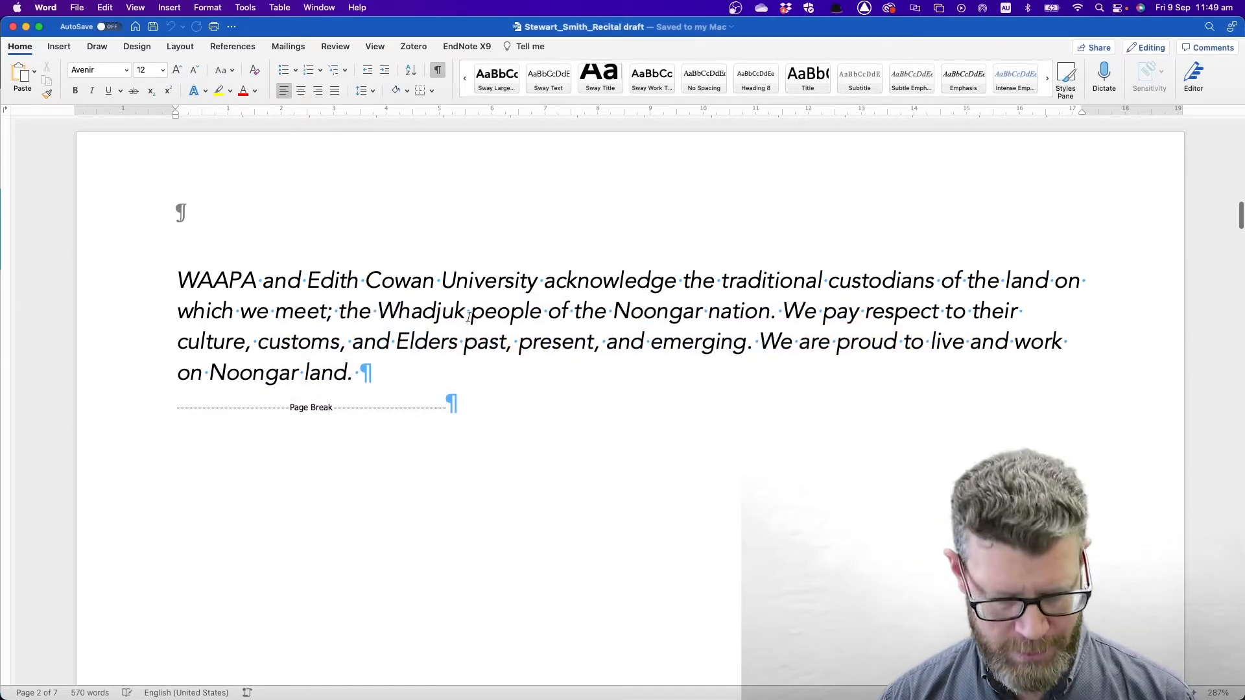
{"action": "key", "text": "super+Tab"}
{"action": "key", "text": "super+Tab"}
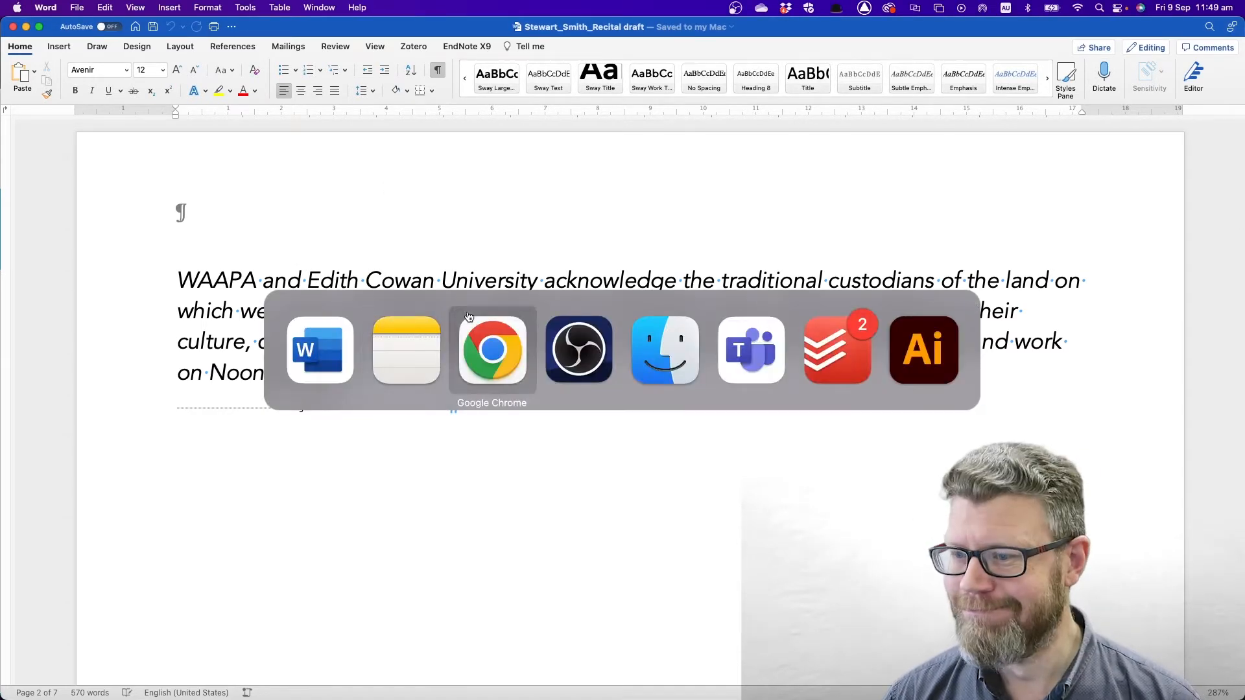
- Load sway.office.com in Chrome's new tab, correcting the mistyped address
{"action": "left_click", "coordinate": [277, 32]}
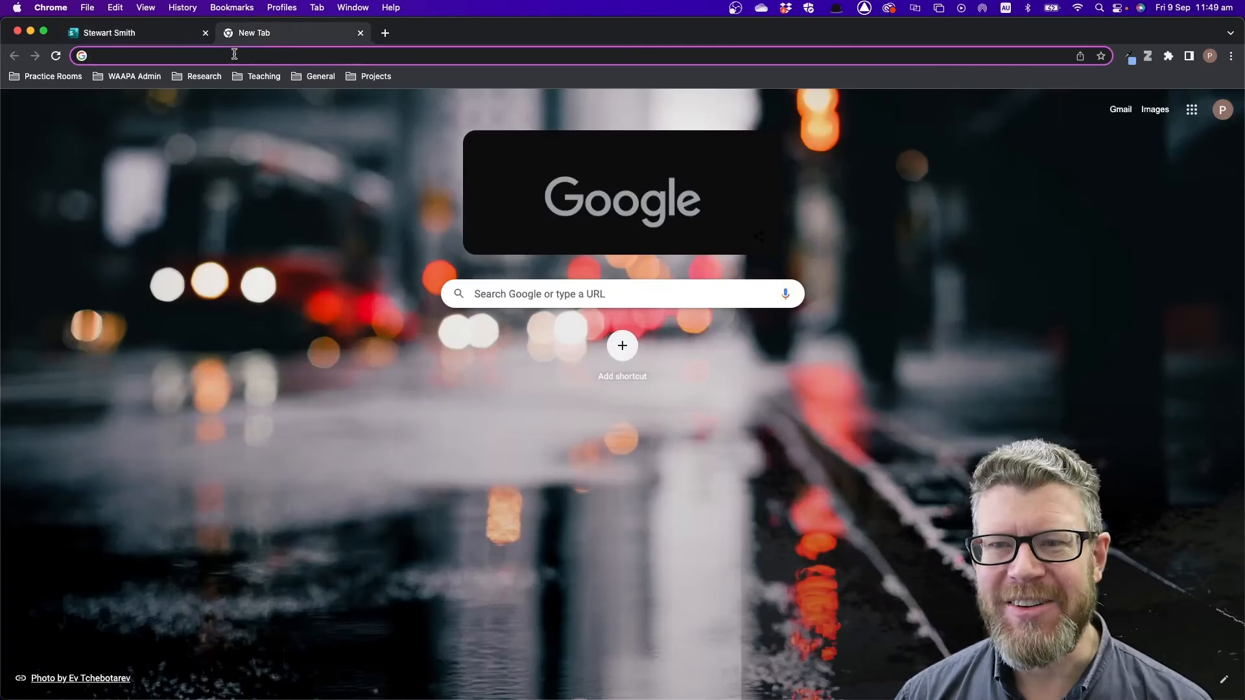
{"action": "type", "text": "swa"}
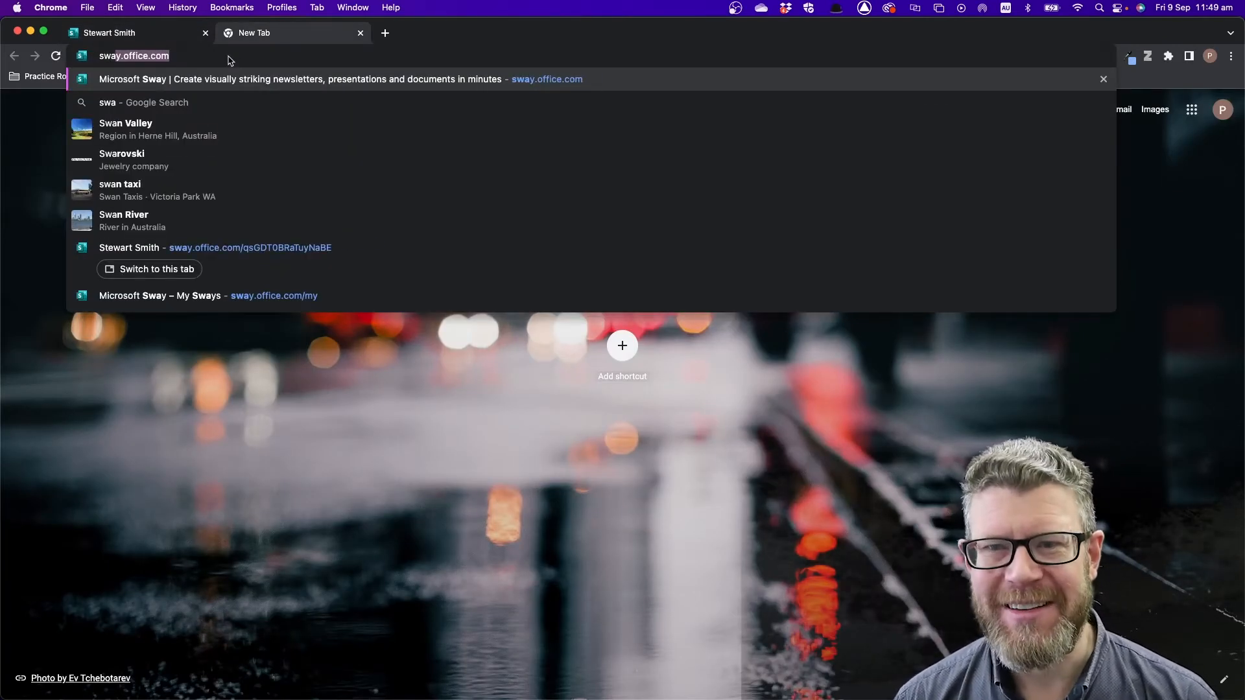
{"action": "type", "text": "y.of"}
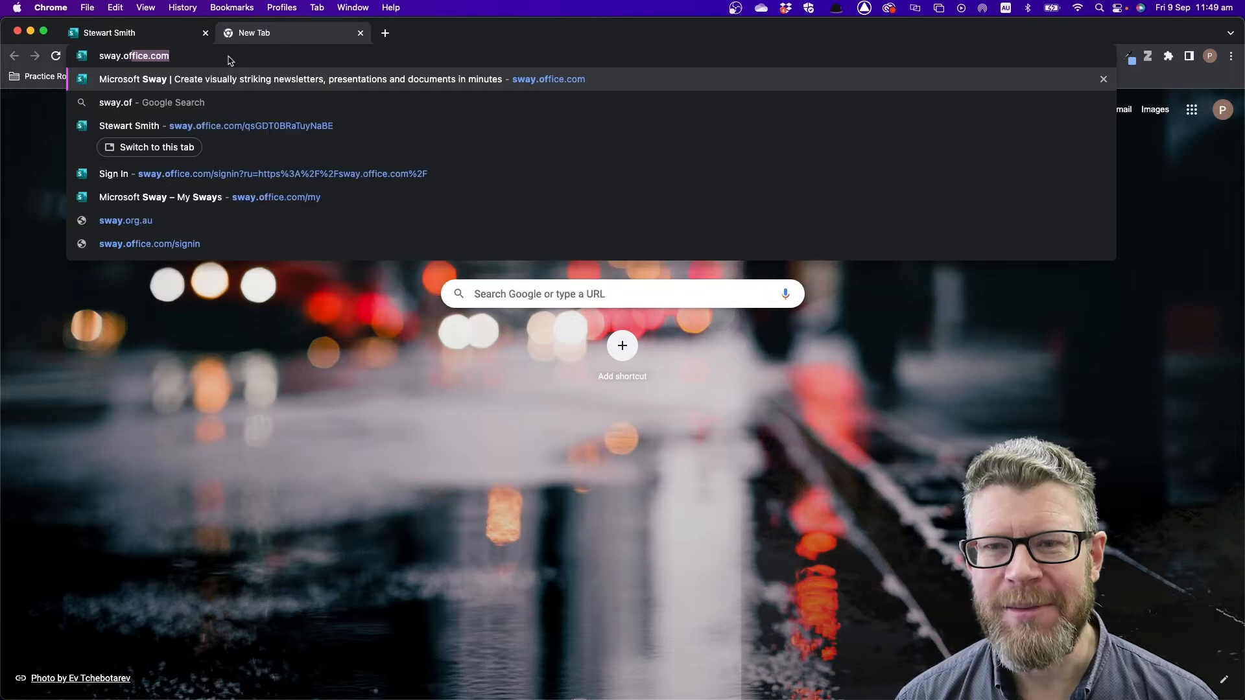
{"action": "type", "text": "fice.comm"}
{"action": "key", "text": "Return"}
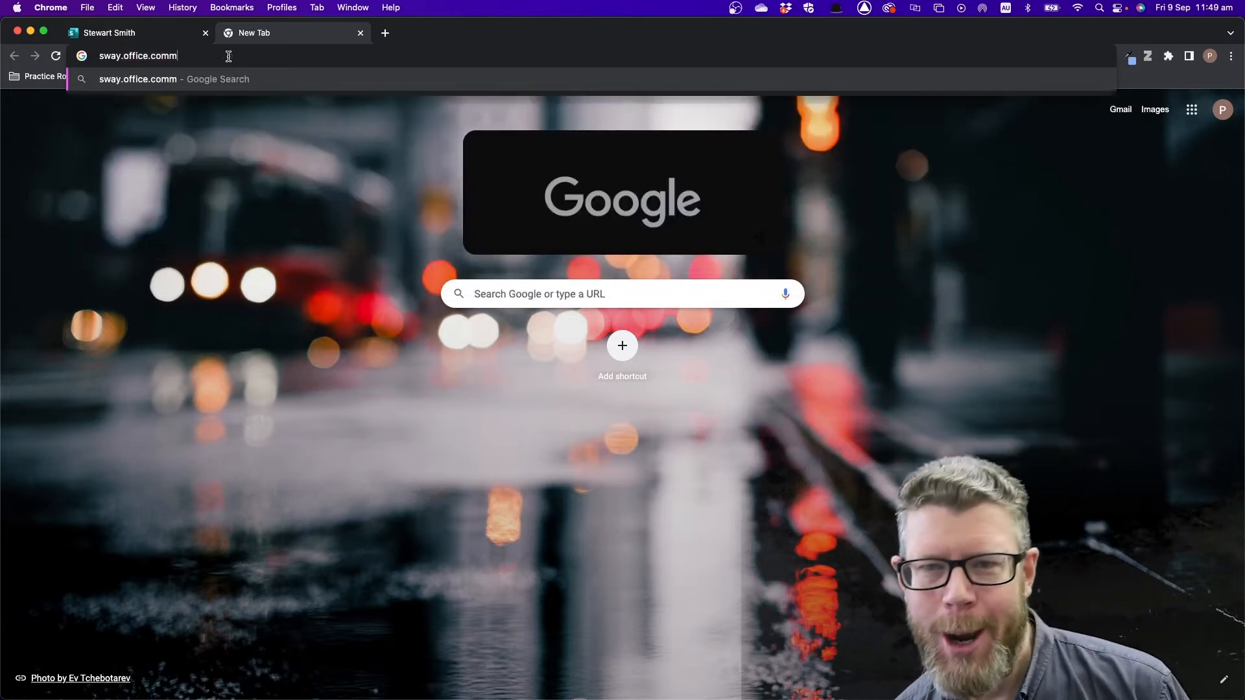
{"action": "left_click", "coordinate": [228, 56]}
{"action": "key", "text": "BackSpace"}
{"action": "type", "text": "sway"}
{"action": "key", "text": "Return"}
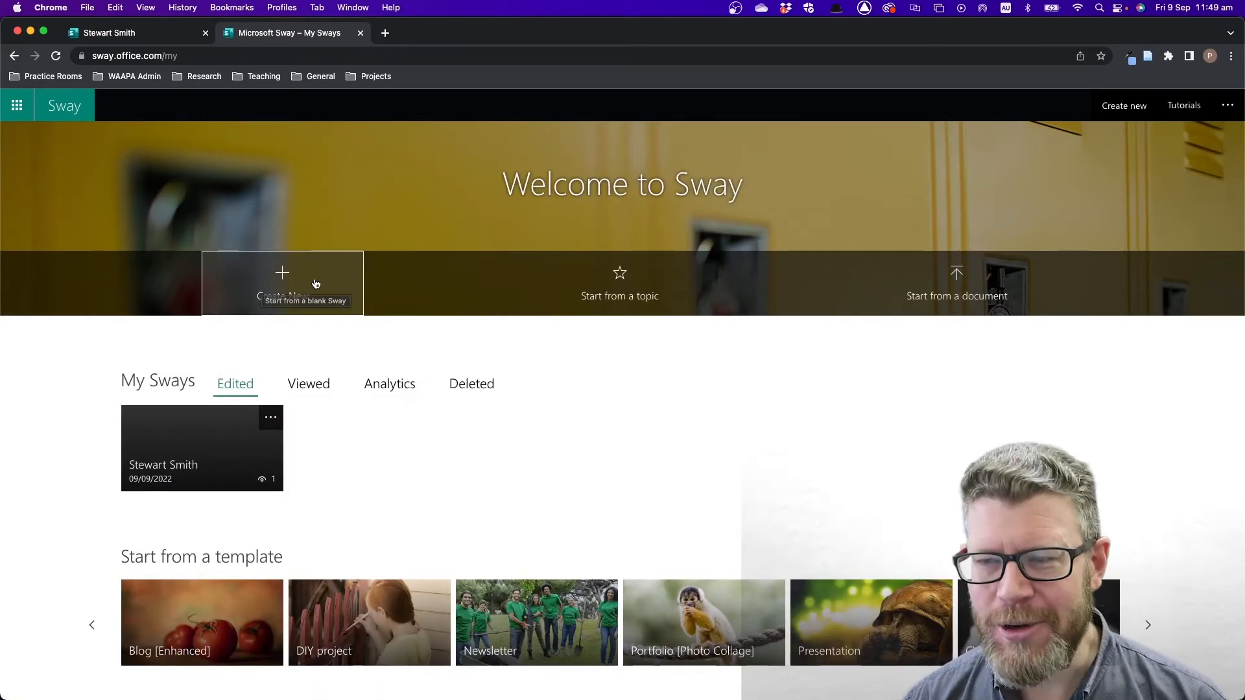
- Start a new Sway from a document, importing the Recital draft .docx from the Desktop
{"action": "left_click", "coordinate": [953, 284]}
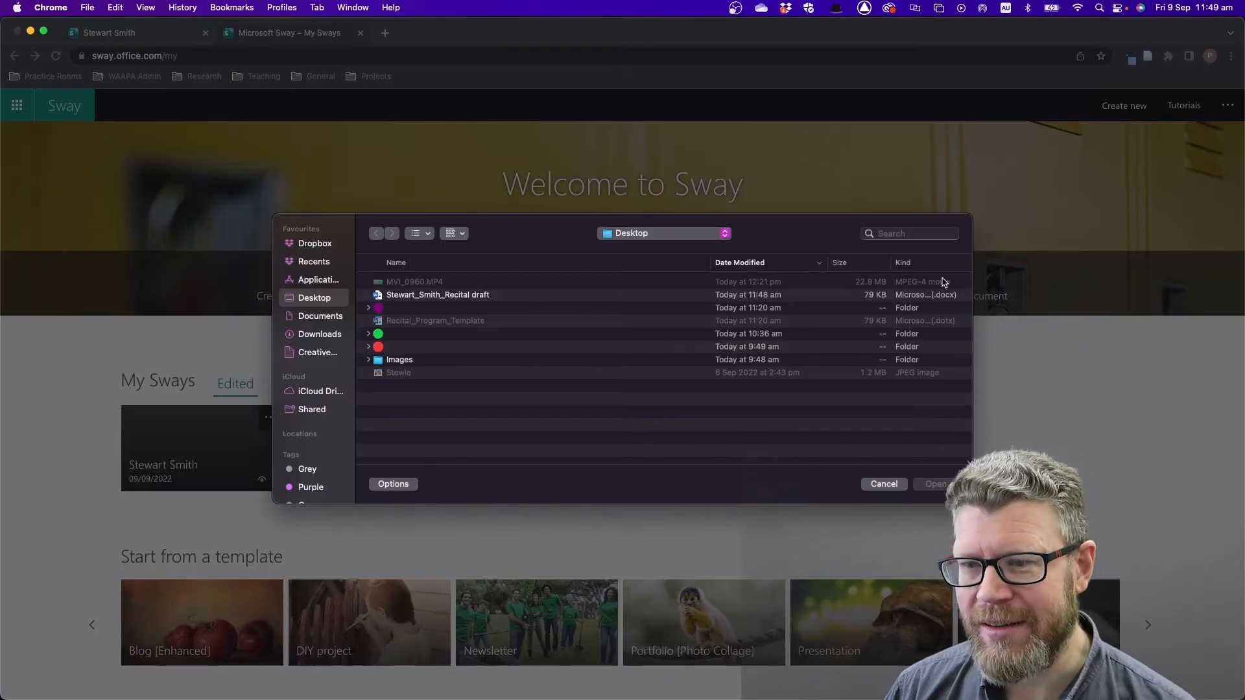
{"action": "left_click", "coordinate": [412, 296]}
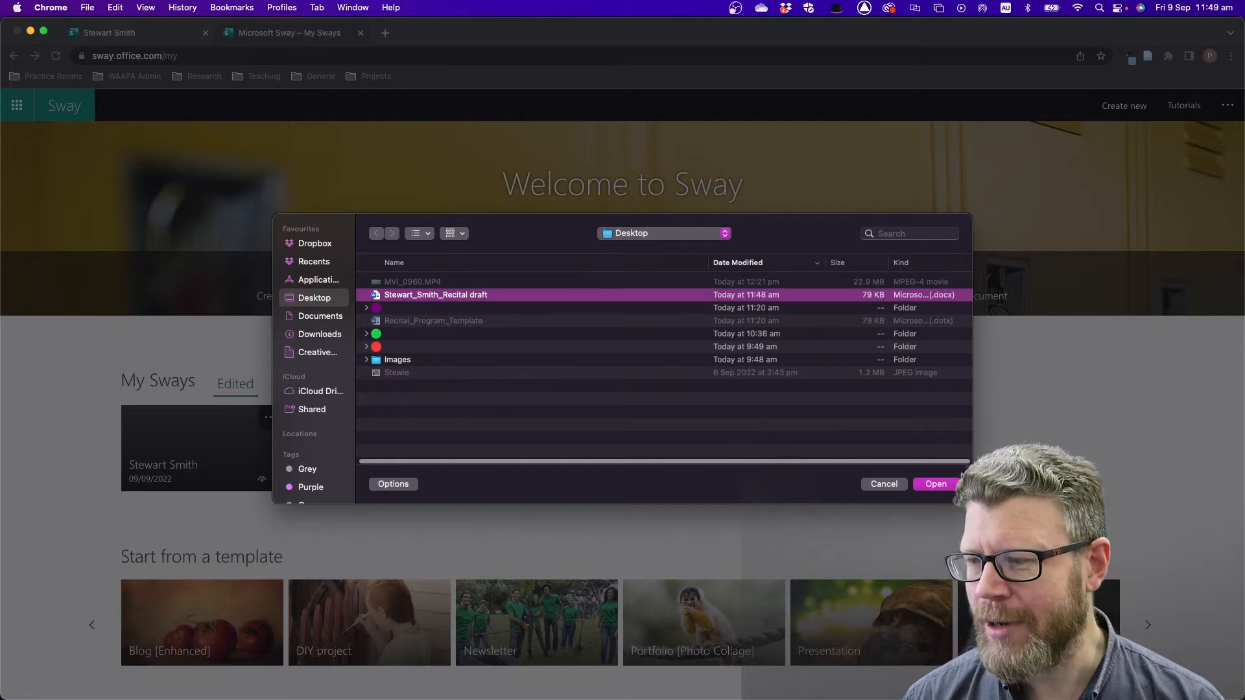
{"action": "left_click", "coordinate": [936, 484]}
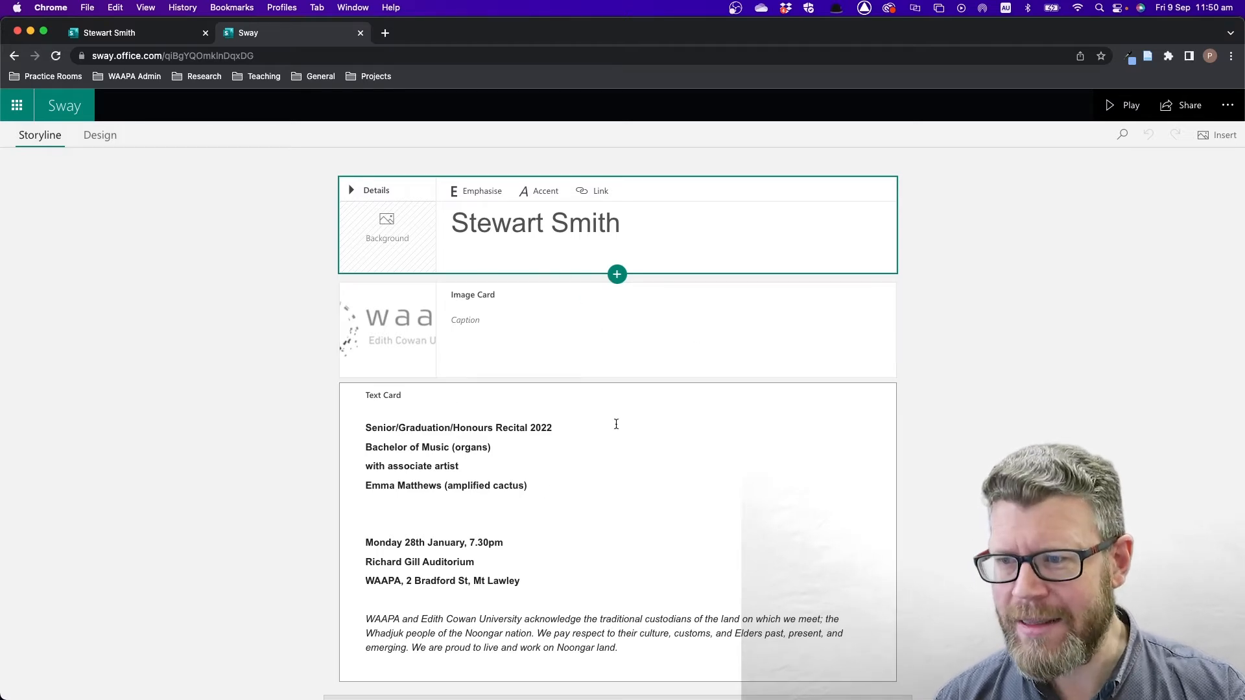
- Scroll through the imported Storyline sections, then Play the Sway as a viewer preview
{"action": "scroll", "coordinate": [614, 425], "scroll_direction": "down", "scroll_amount": 10}
{"action": "scroll", "coordinate": [613, 431], "scroll_direction": "down", "scroll_amount": 6}
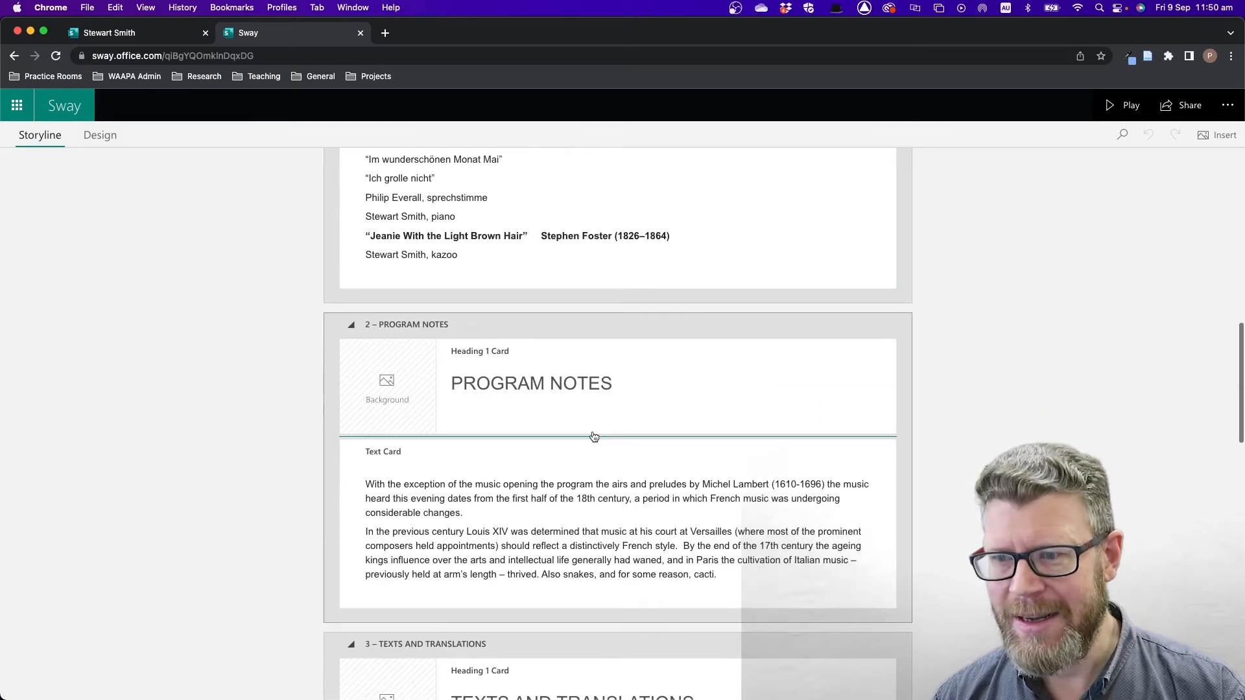
{"action": "scroll", "coordinate": [592, 436], "scroll_direction": "down", "scroll_amount": 4}
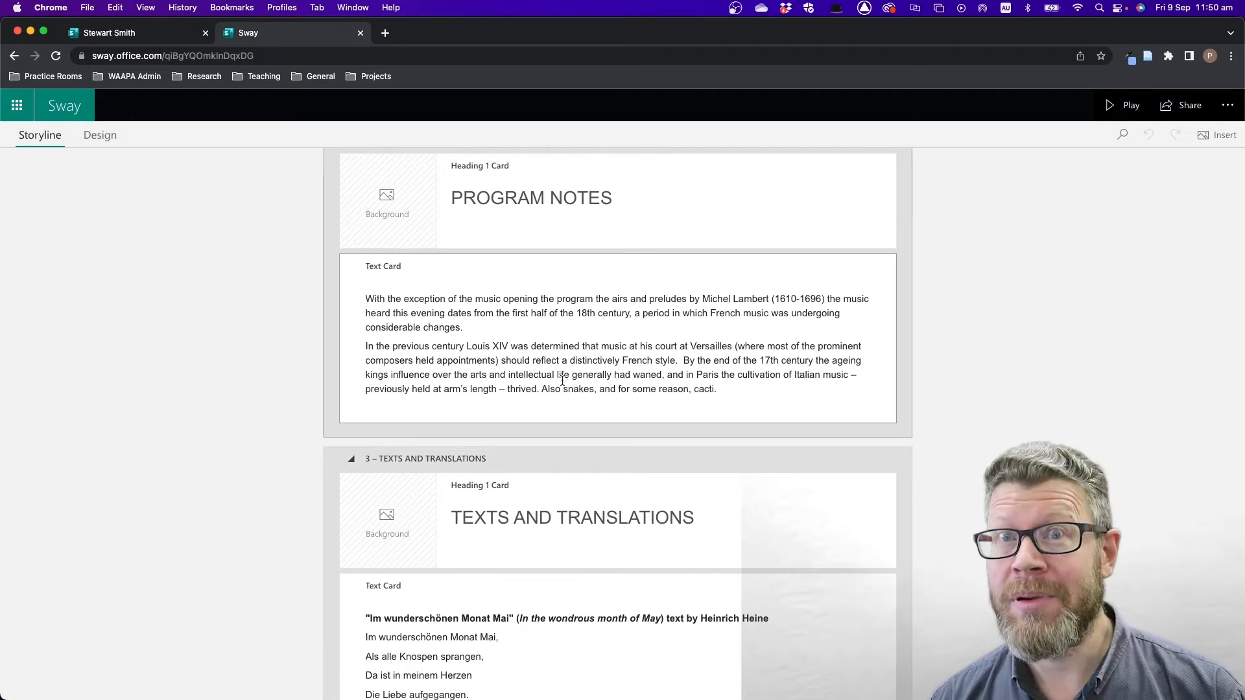
{"action": "scroll", "coordinate": [545, 388], "scroll_direction": "down", "scroll_amount": 10}
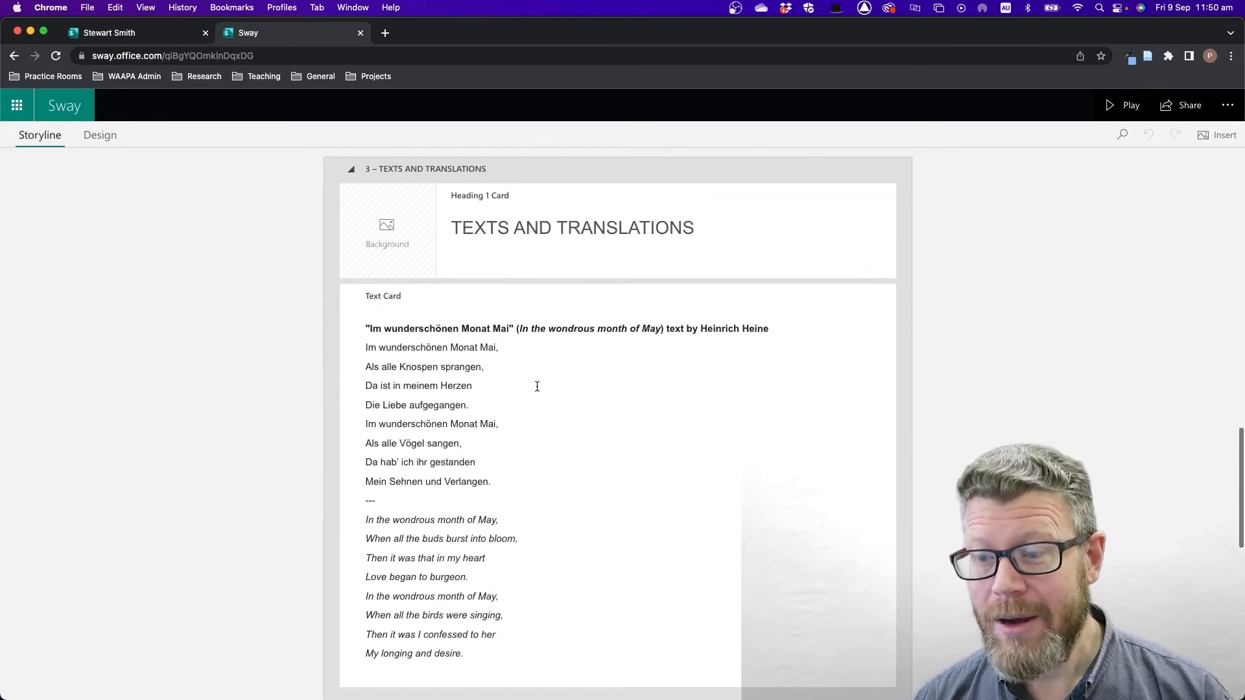
{"action": "scroll", "coordinate": [537, 387], "scroll_direction": "down", "scroll_amount": 6}
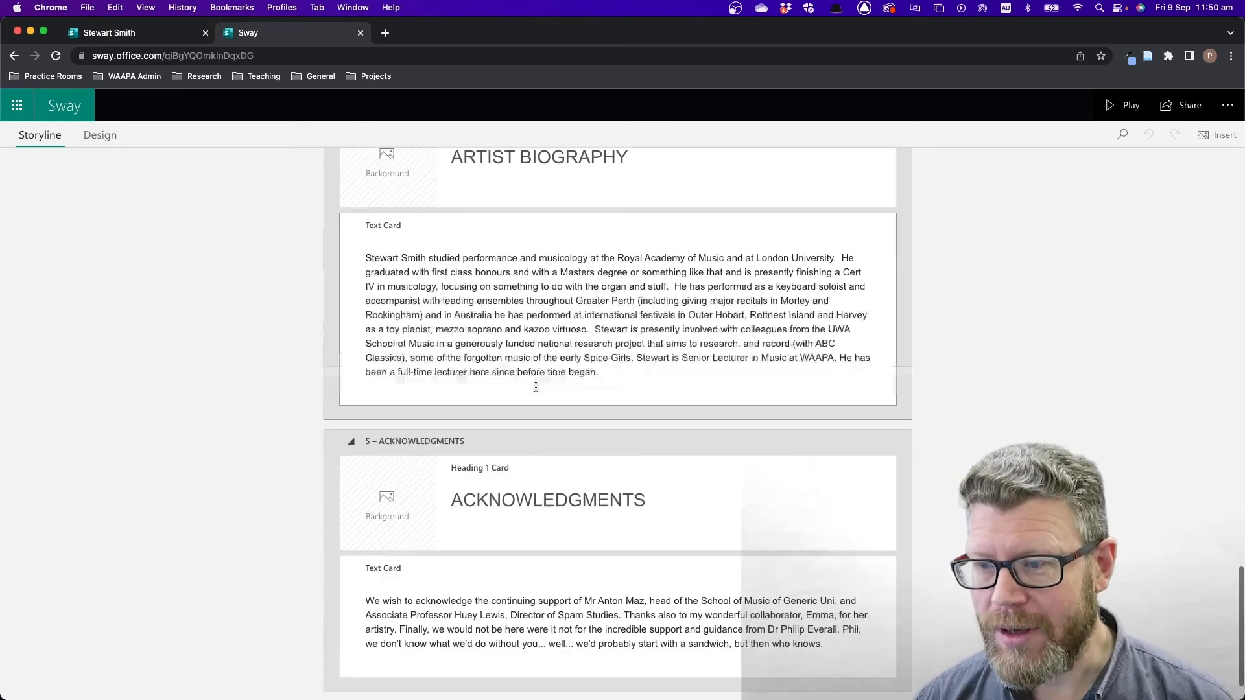
{"action": "scroll", "coordinate": [628, 415], "scroll_direction": "up", "scroll_amount": 20}
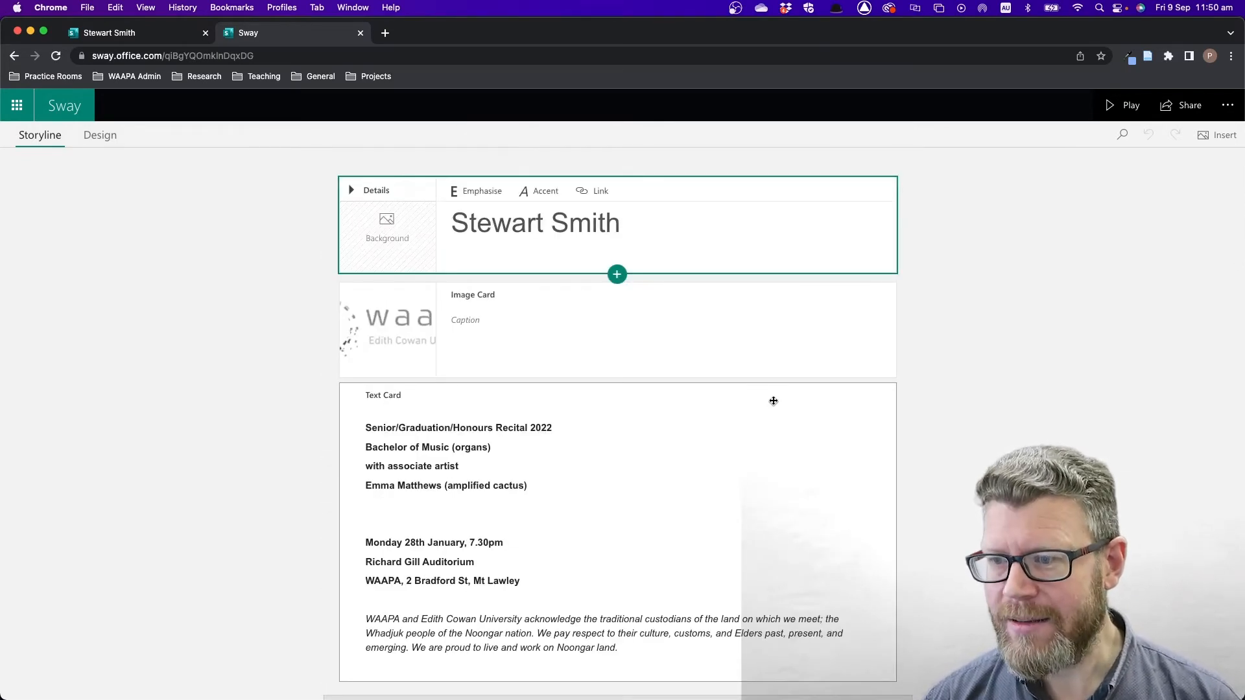
{"action": "scroll", "coordinate": [425, 485], "scroll_direction": "down", "scroll_amount": 2}
{"action": "scroll", "coordinate": [489, 532], "scroll_direction": "down", "scroll_amount": 3}
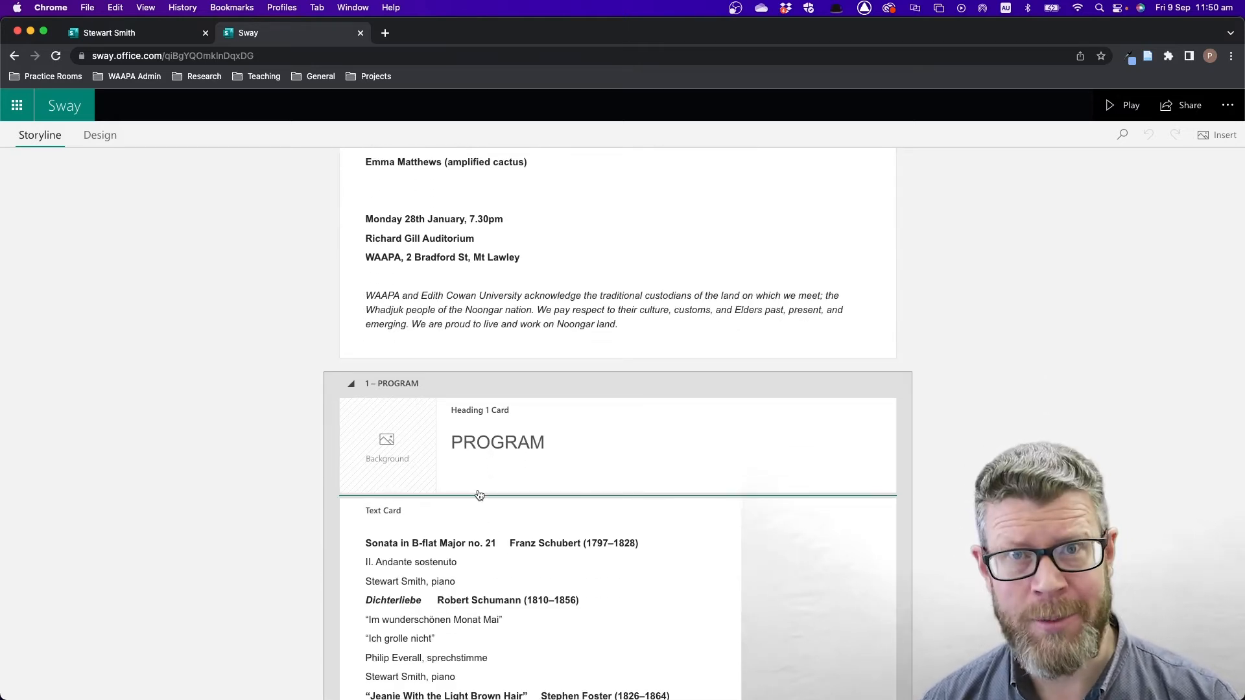
{"action": "left_click", "coordinate": [1110, 110]}
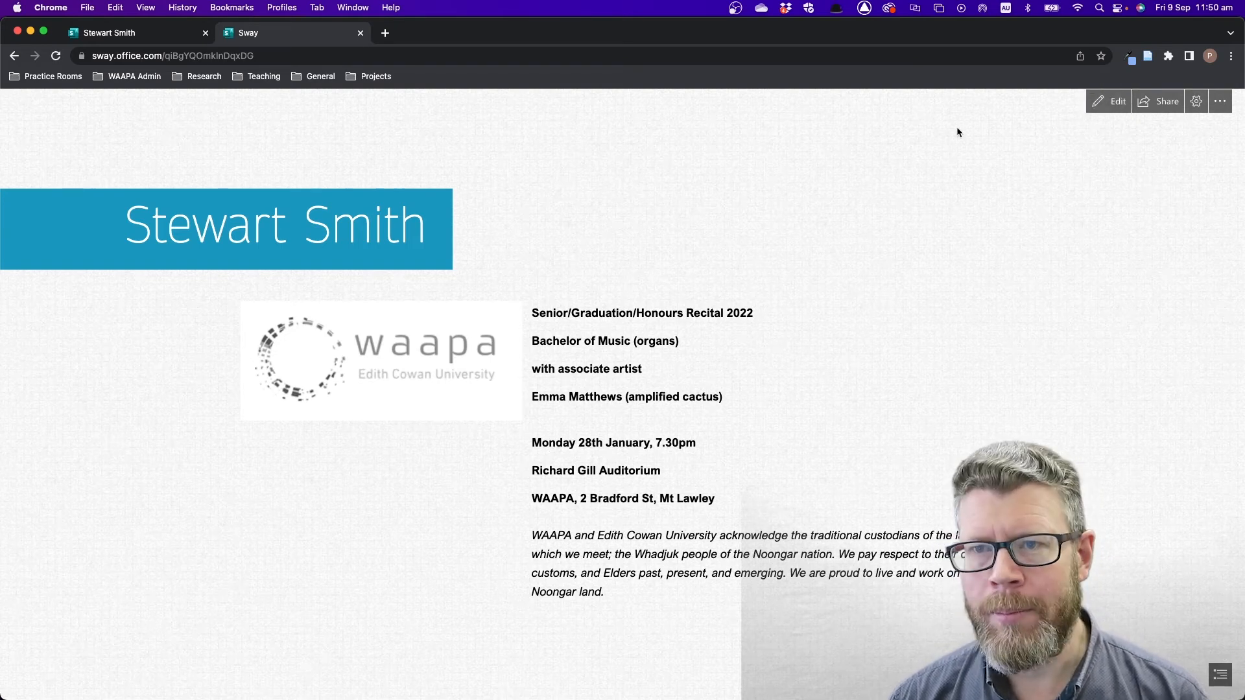
- Switch from the Sway preview back to the recital draft in Microsoft Word
{"action": "key", "text": "super+Tab"}
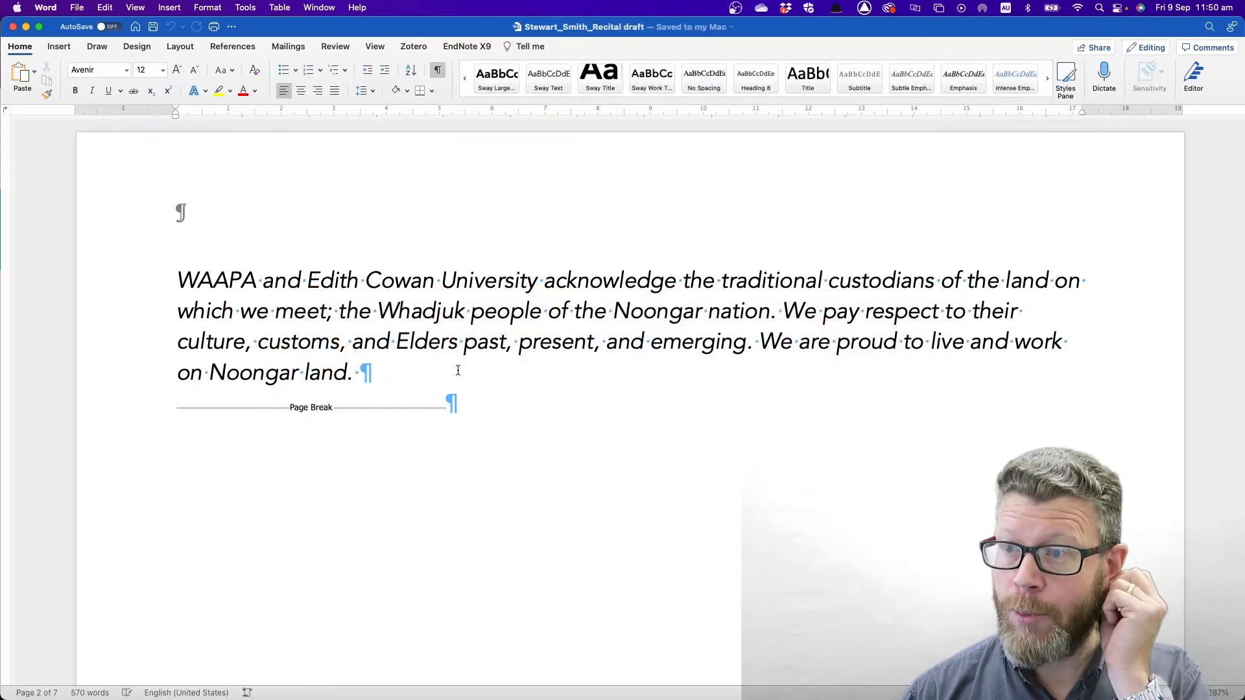
- Scroll from the draft's title page down to the PROGRAM page listing Dichterliebe and 'Jeanie'
{"action": "scroll", "coordinate": [458, 365], "scroll_direction": "up", "scroll_amount": 10}
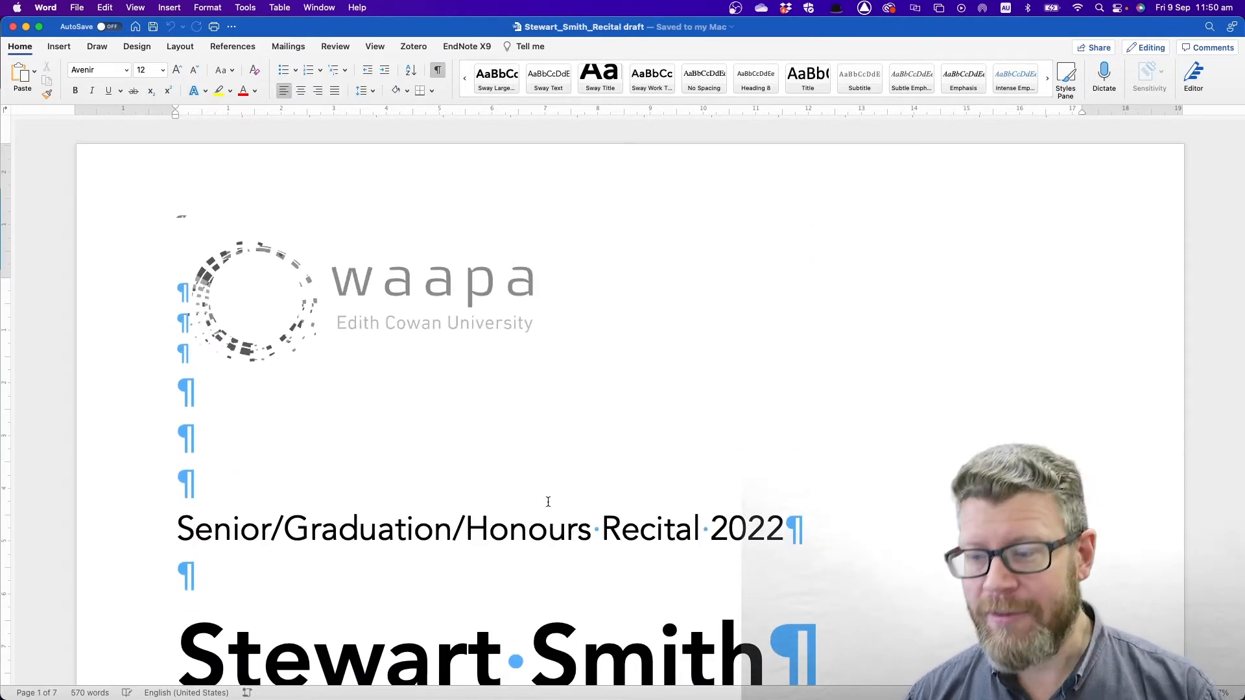
{"action": "scroll", "coordinate": [548, 503], "scroll_direction": "down", "scroll_amount": 3}
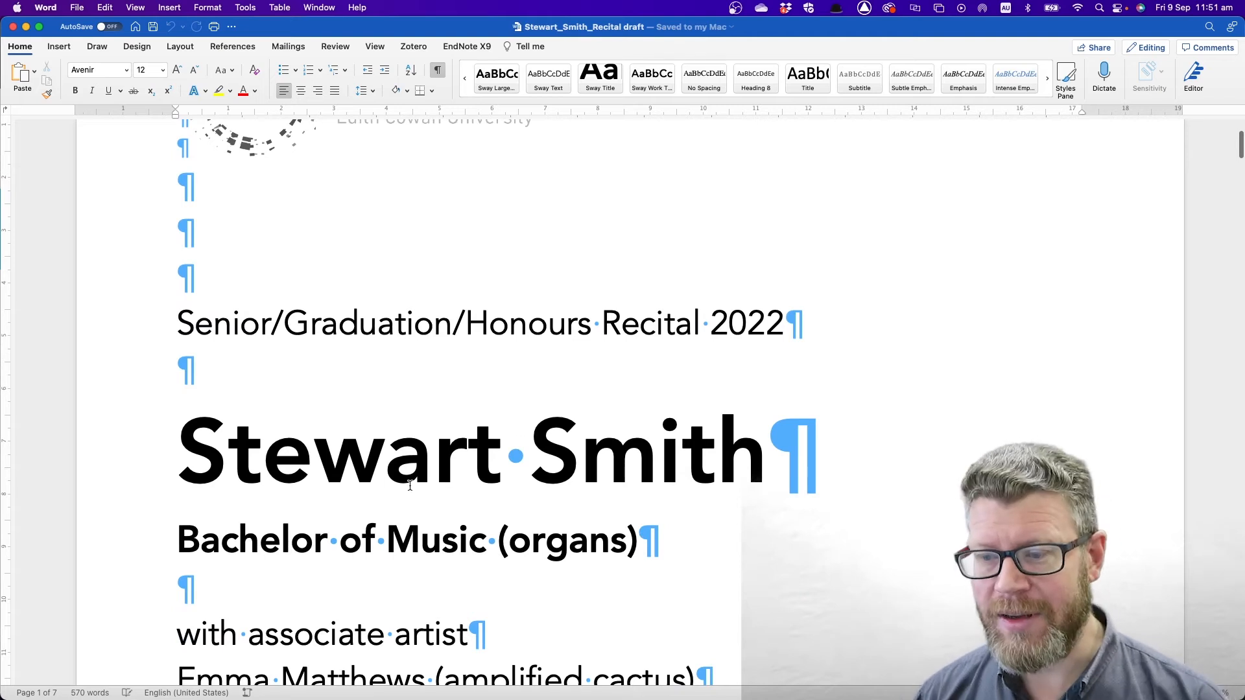
{"action": "scroll", "coordinate": [410, 485], "scroll_direction": "down", "scroll_amount": 3}
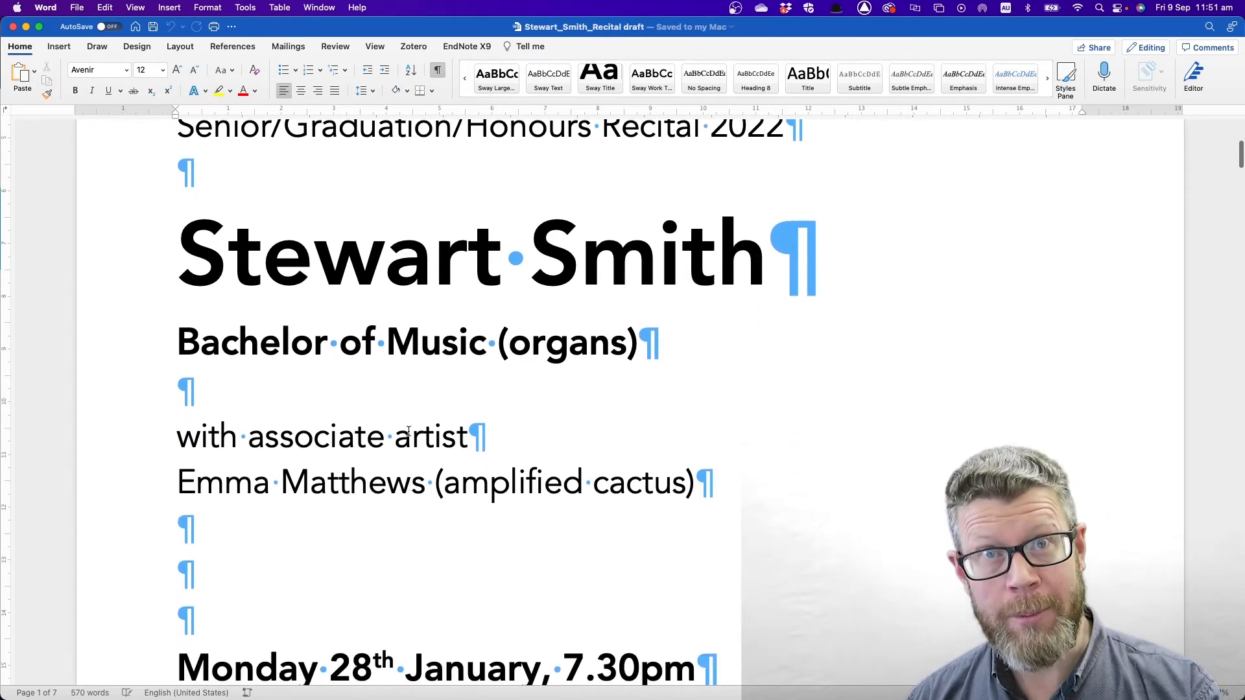
{"action": "scroll", "coordinate": [418, 413], "scroll_direction": "down", "scroll_amount": 2}
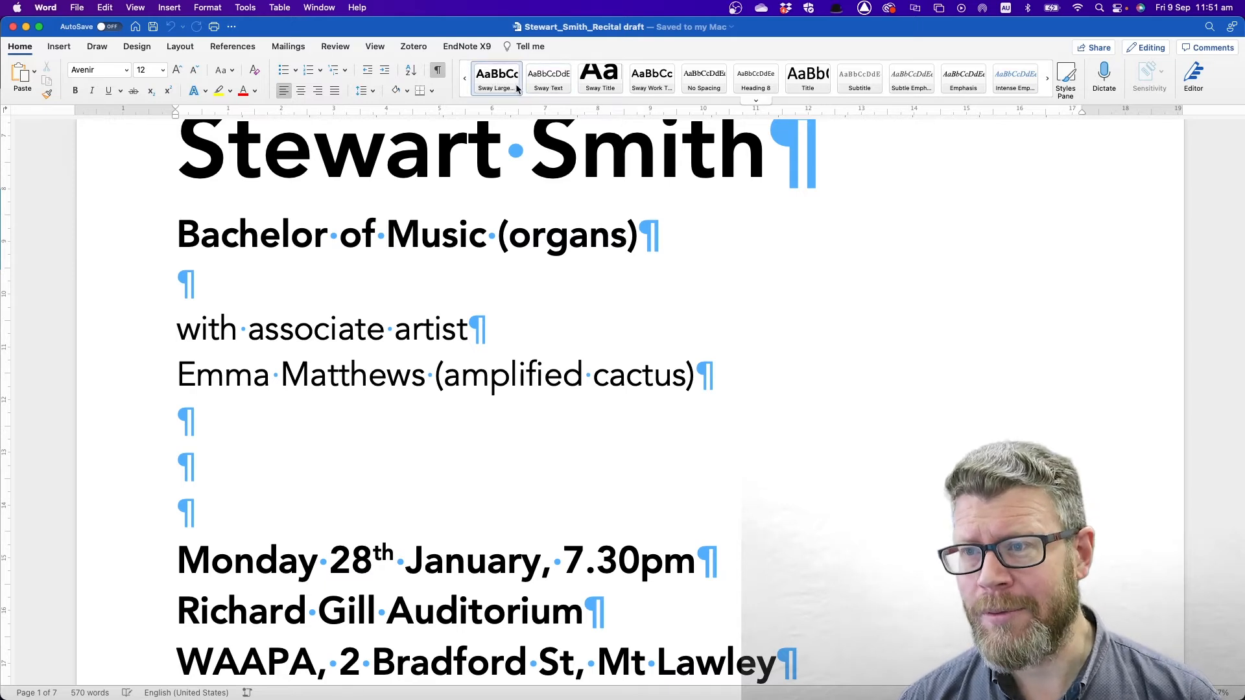
{"action": "scroll", "coordinate": [474, 378], "scroll_direction": "down", "scroll_amount": 15}
{"action": "scroll", "coordinate": [475, 378], "scroll_direction": "down", "scroll_amount": 15}
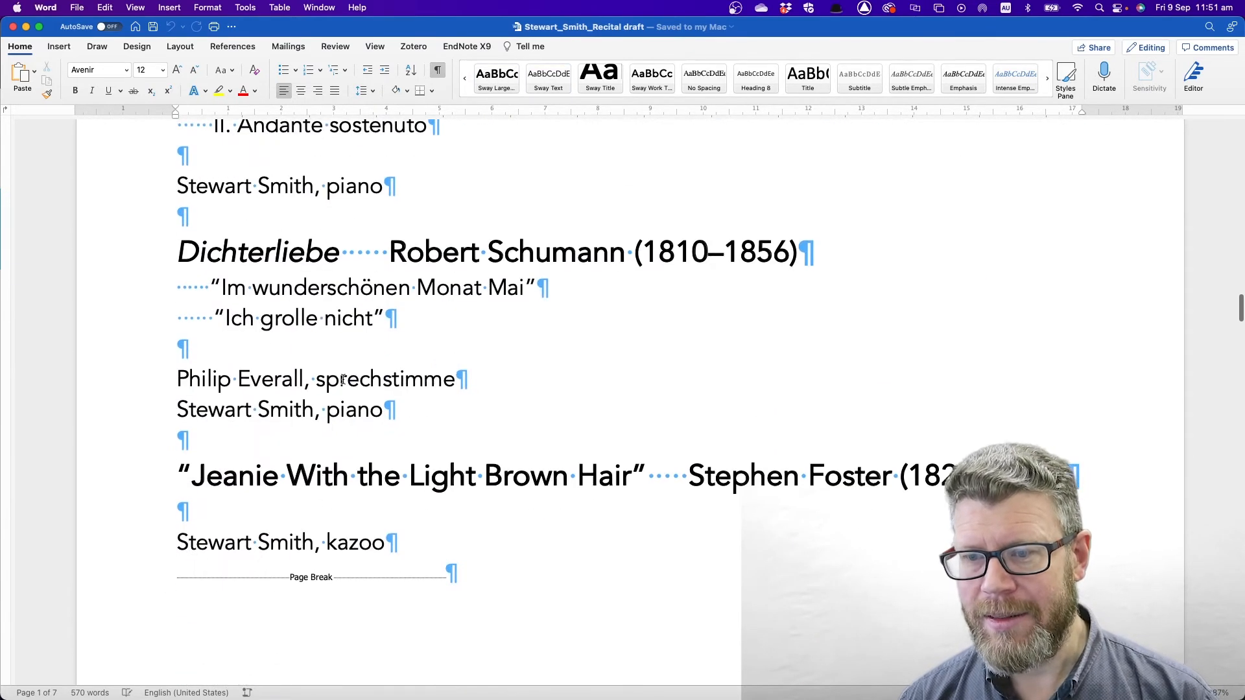
- Check the styles on a performer line and the Dichterliebe heading, then return to Chrome
{"action": "left_click", "coordinate": [329, 386]}
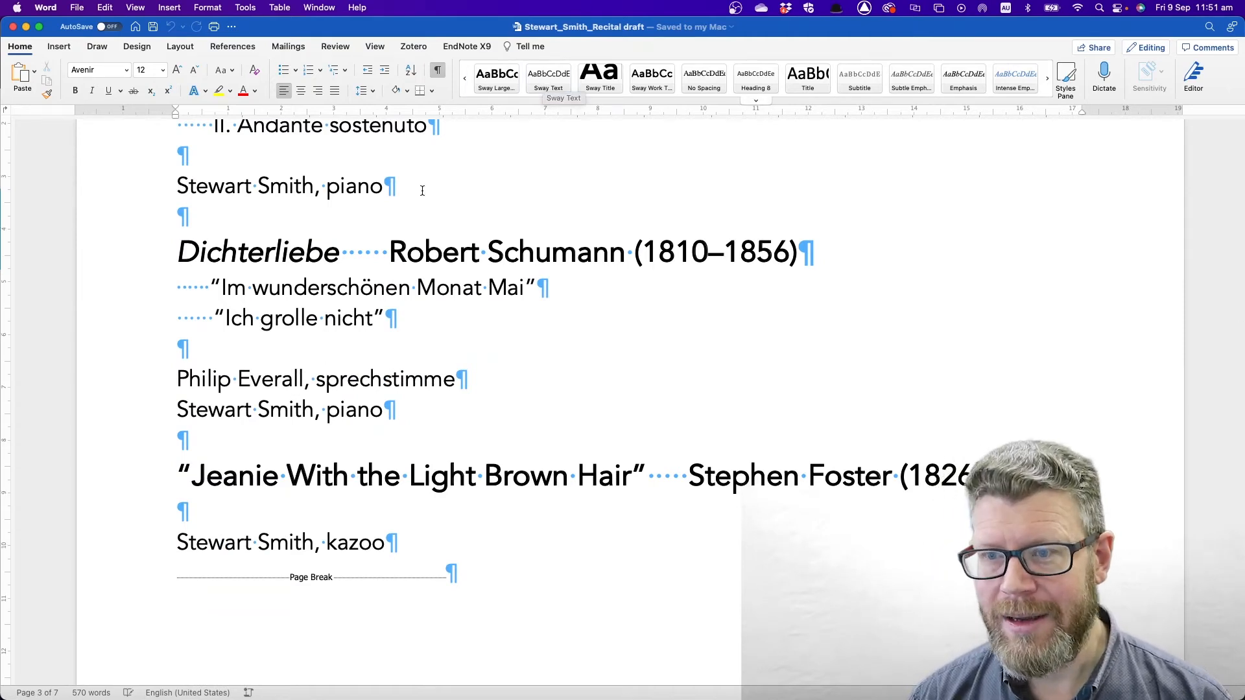
{"action": "left_click", "coordinate": [302, 254]}
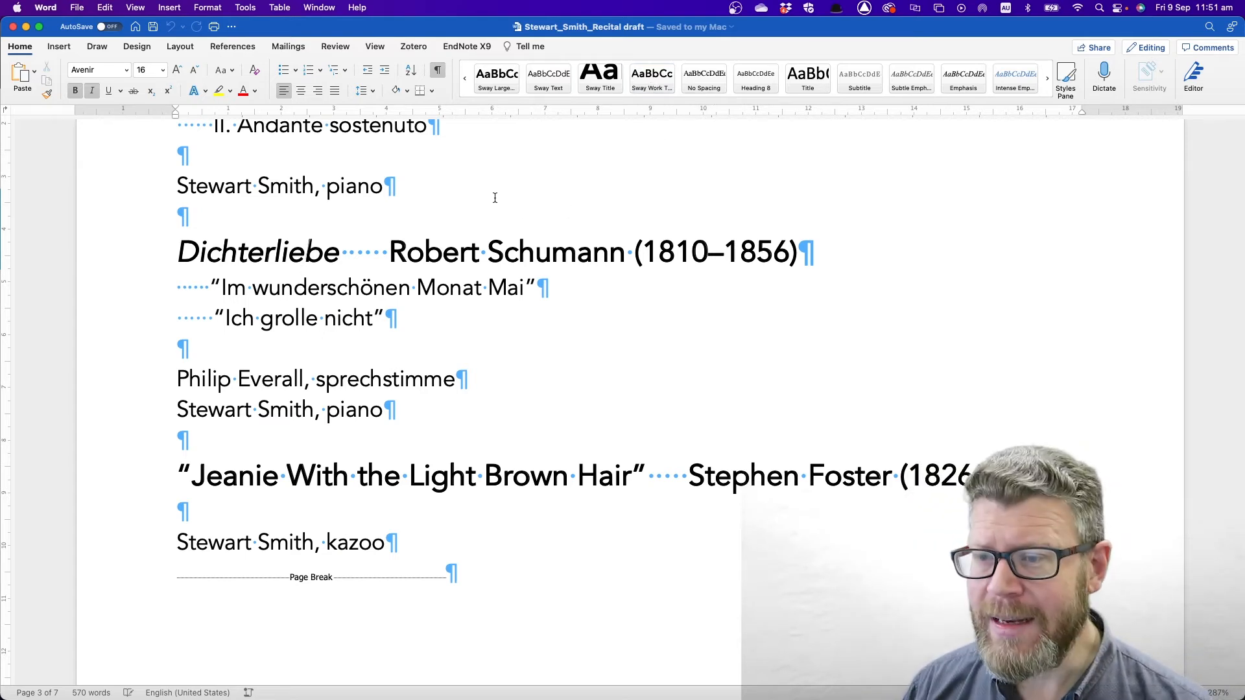
{"action": "key", "text": "super+Tab"}
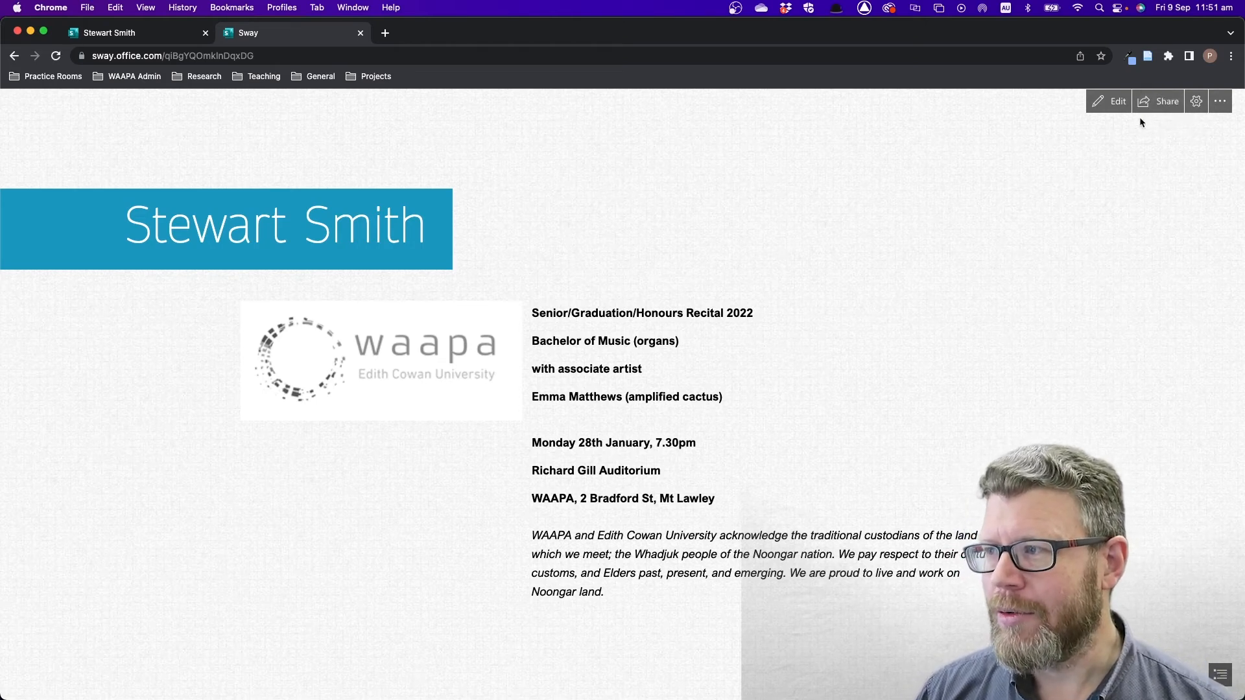
- Set the recital programme Sway's sharing to 'Anyone with a link' for view-only access
{"action": "left_click", "coordinate": [1152, 104]}
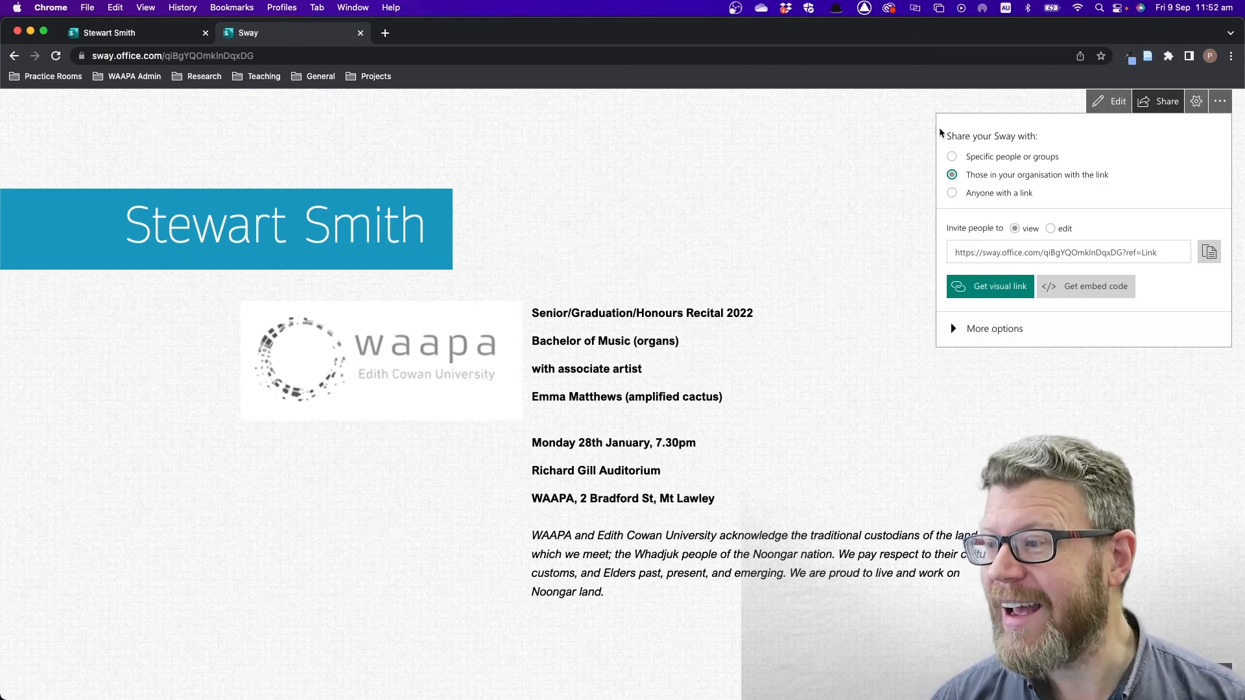
{"action": "left_click", "coordinate": [952, 193]}
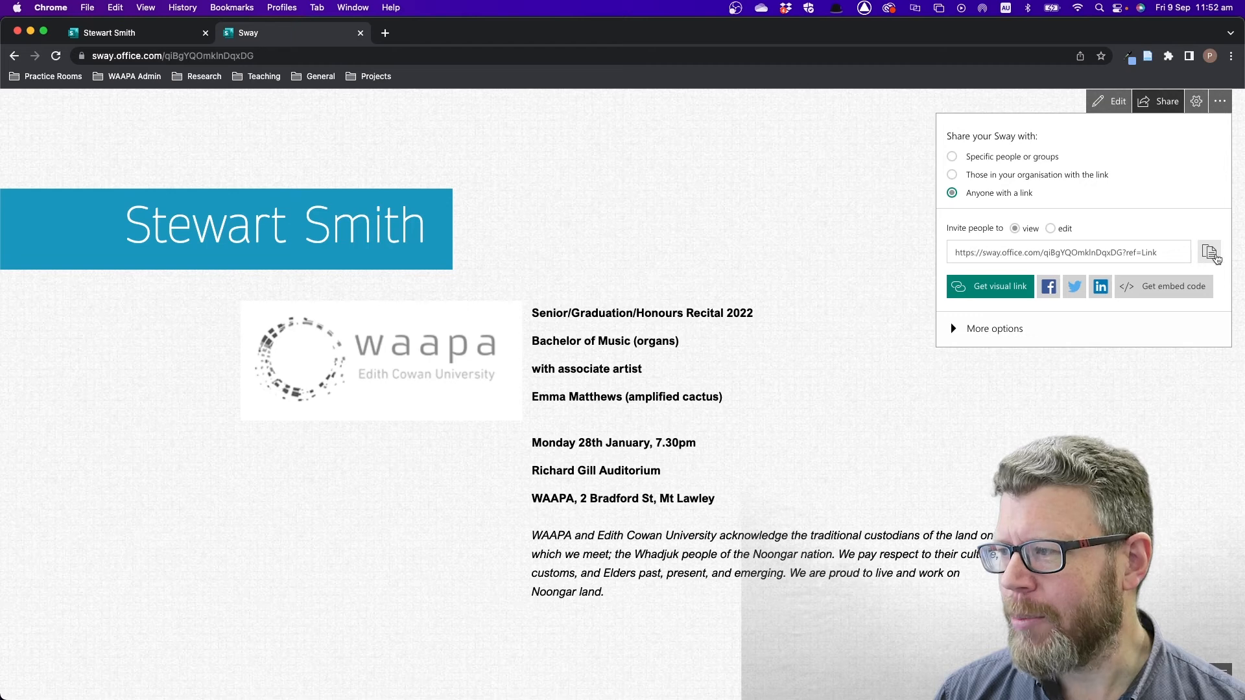
- Copy the view-only share URL, selecting the whole link field and copying it again
{"action": "left_click", "coordinate": [1209, 253]}
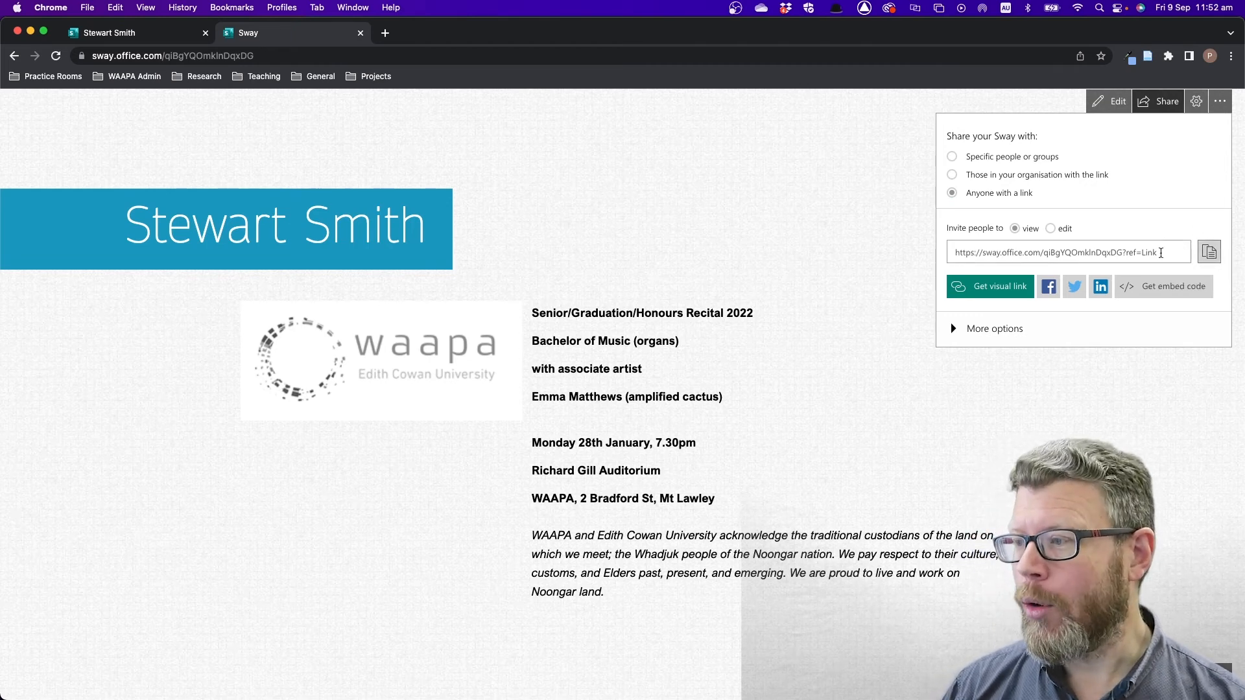
{"action": "mouse_move", "coordinate": [1182, 252]}
{"action": "left_mouse_down"}
{"action": "mouse_move", "coordinate": [1002, 248]}
{"action": "mouse_move", "coordinate": [1187, 256]}
{"action": "left_mouse_up"}
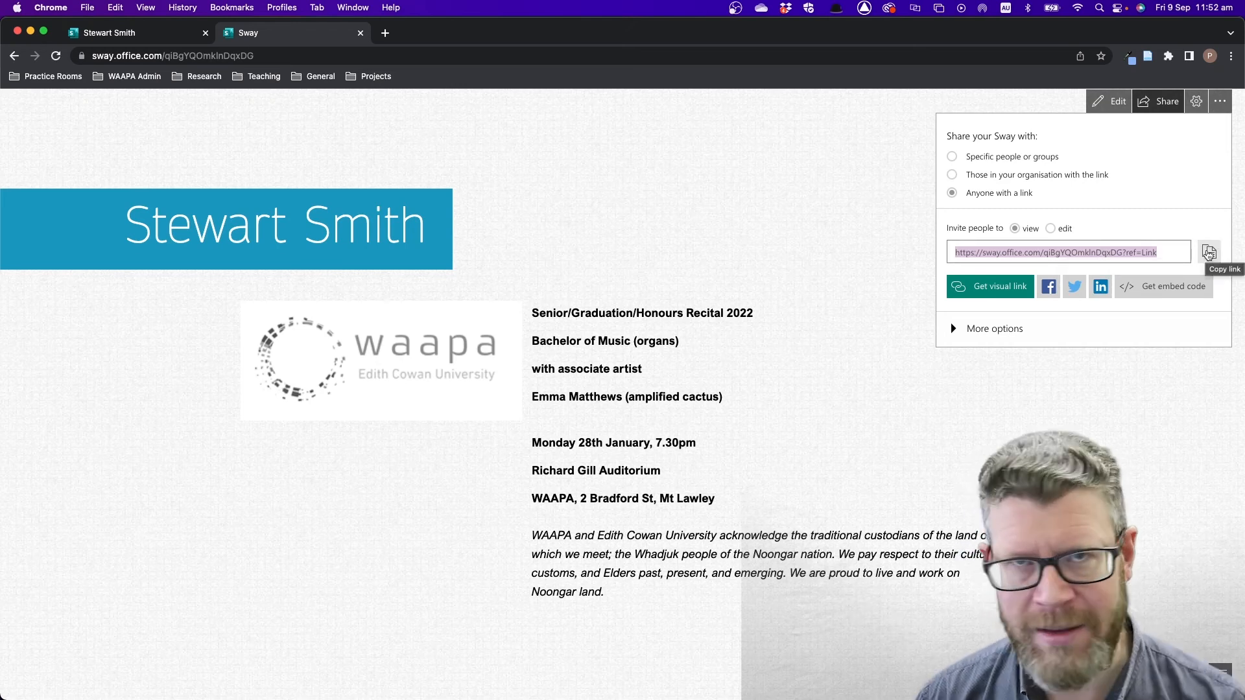
{"action": "left_click", "coordinate": [1209, 253]}
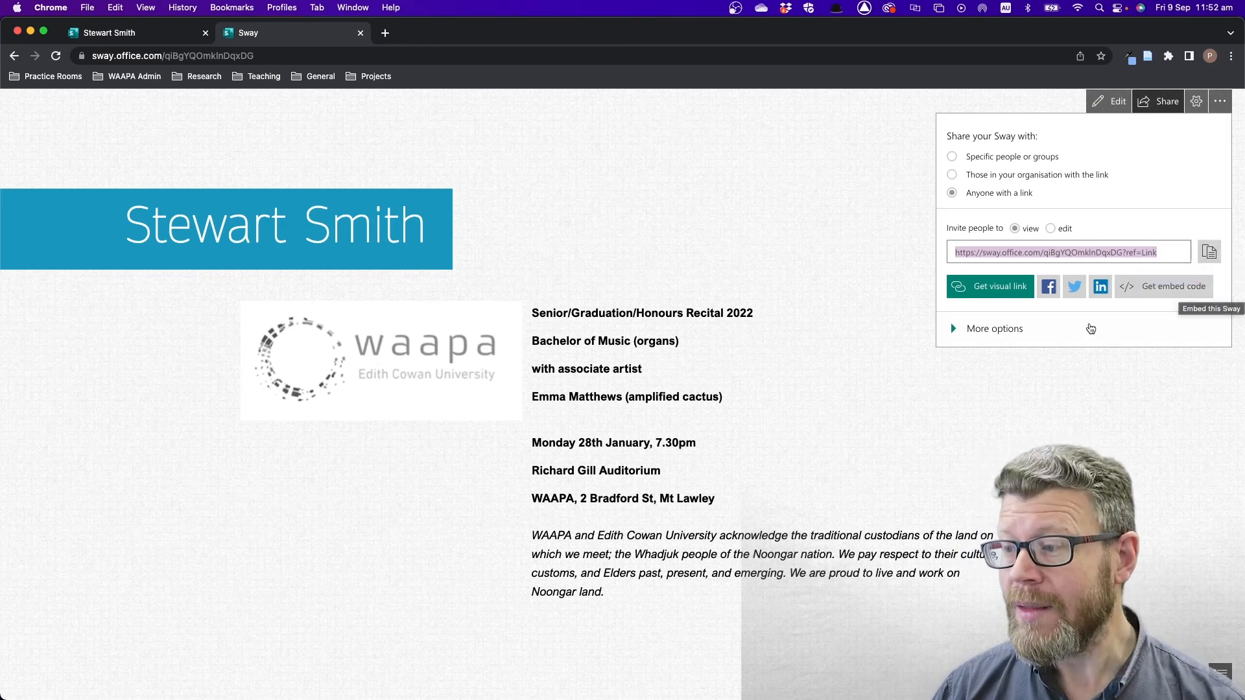